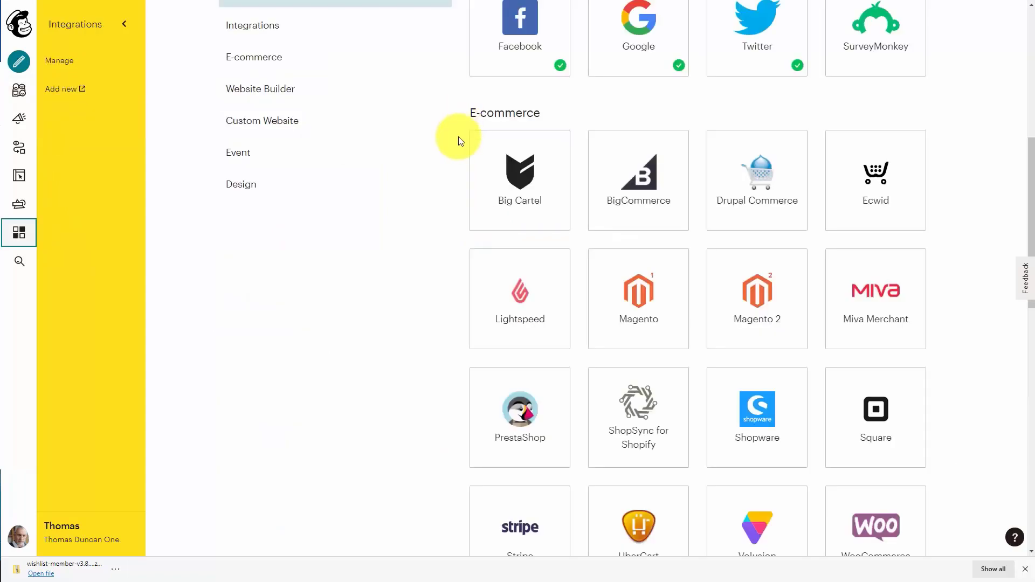
Step: Look through Mailchimp's available integrations and the WordPress plugin search results for mailchimp
scroll(460, 142, down, 2)
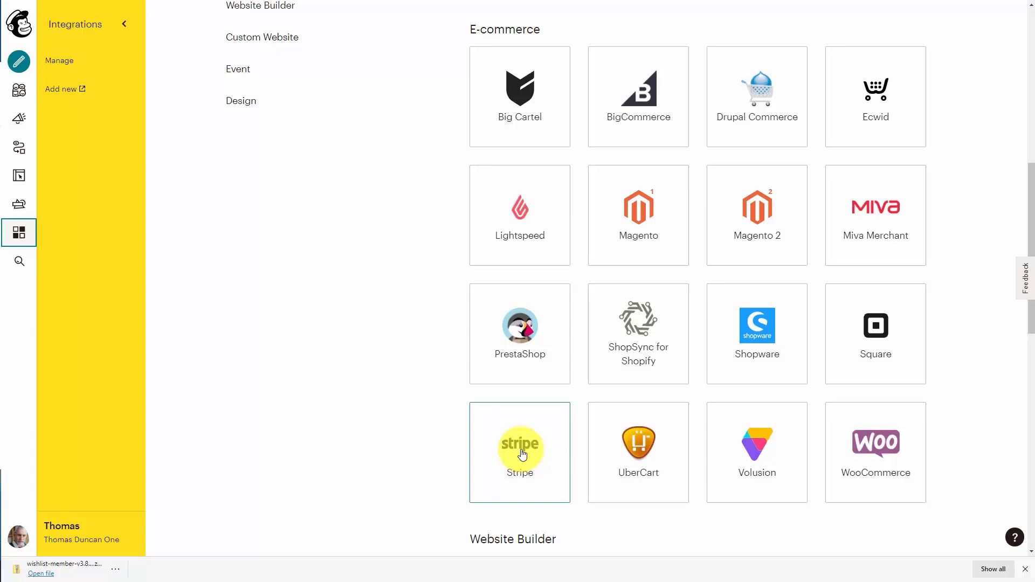
scroll(522, 455, down, 10)
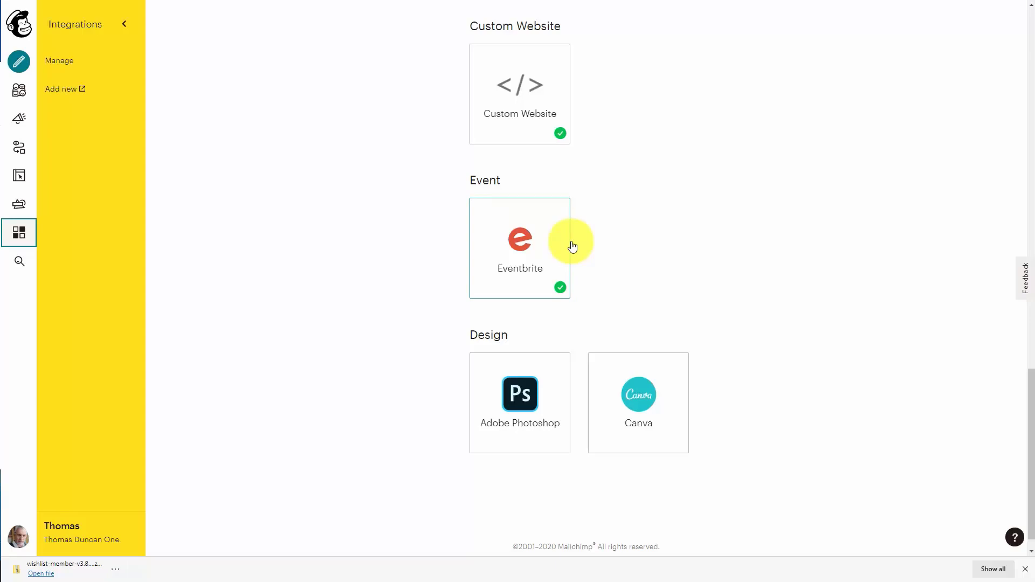
scroll(486, 313, up, 10)
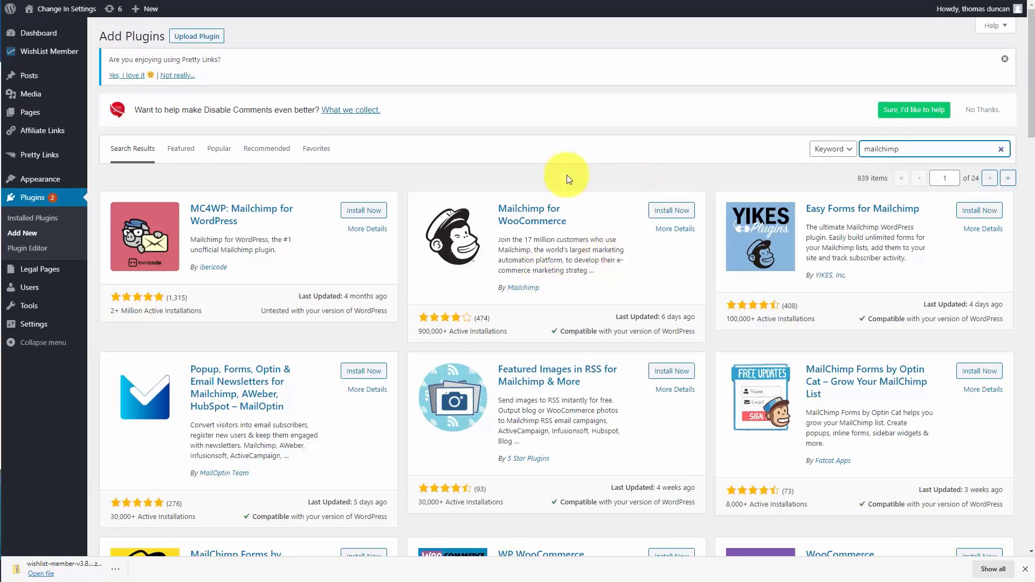
scroll(568, 181, down, 3)
scroll(569, 188, up, 2)
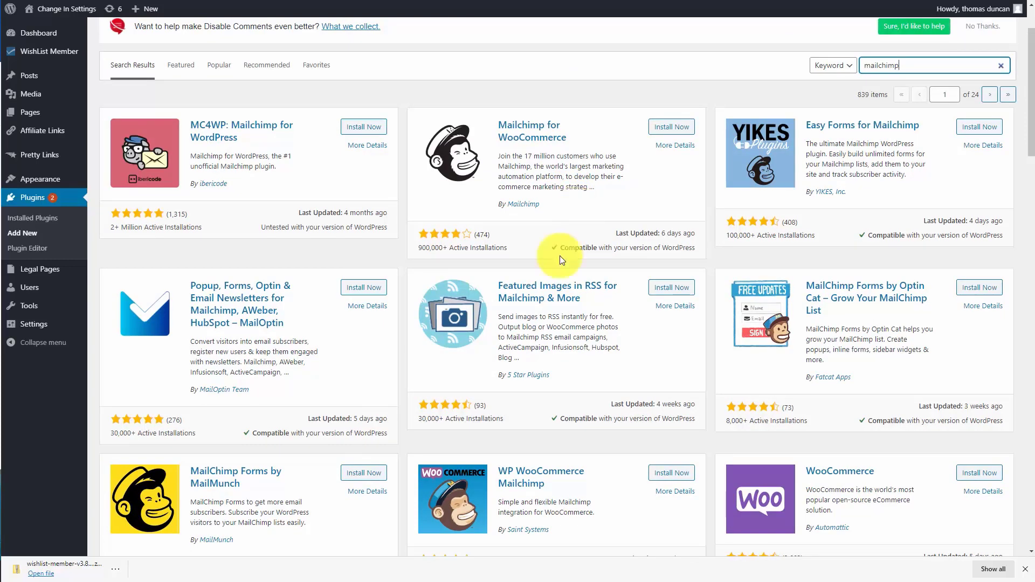
Step: Switch to Teachable, enable its MailChimp integration, and paste the API key from Mailchimp's API keys page into the Mailchimp API Key field
key(ctrl+Tab)
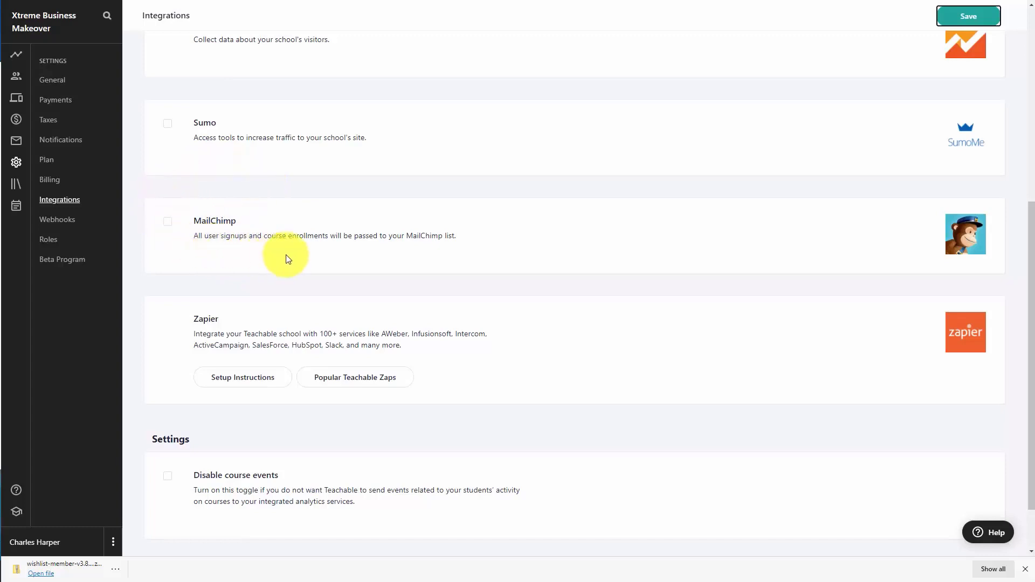
click(168, 222)
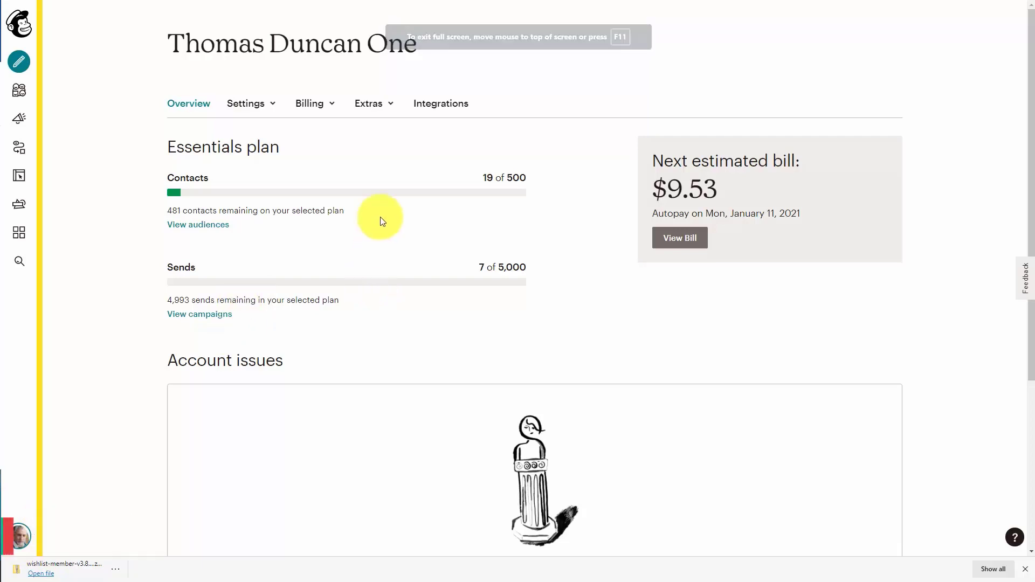
click(384, 111)
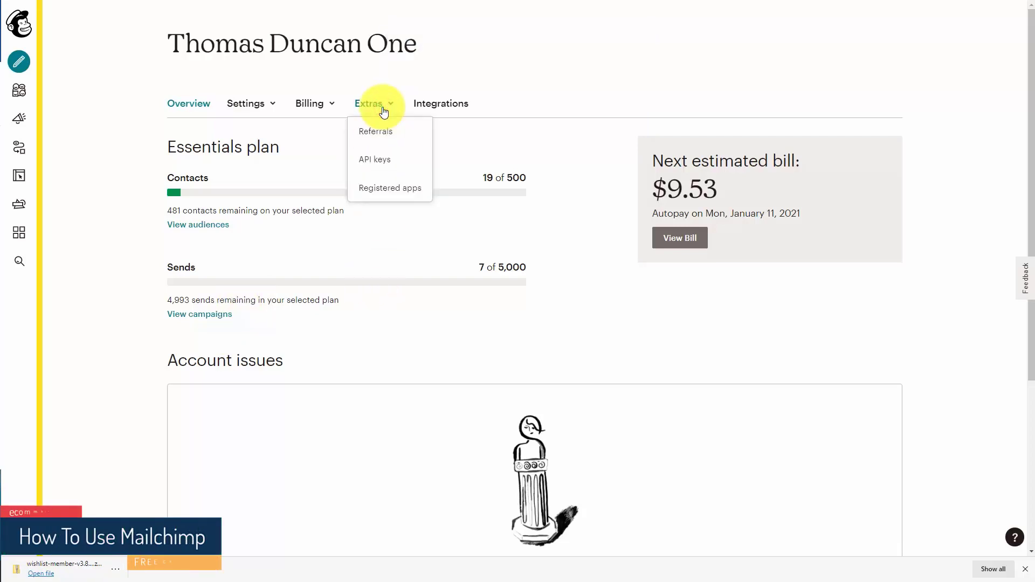
click(379, 160)
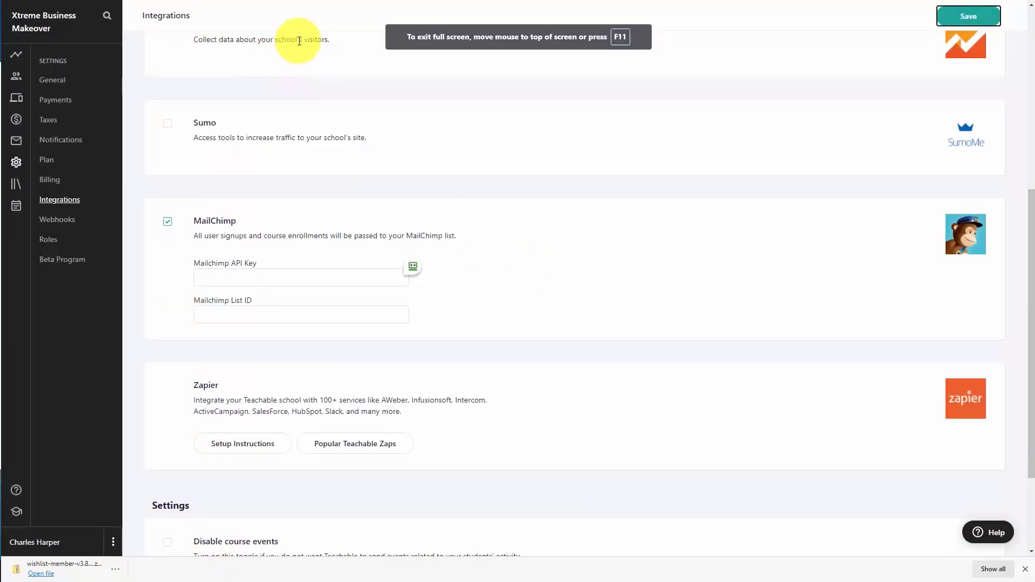
click(232, 279)
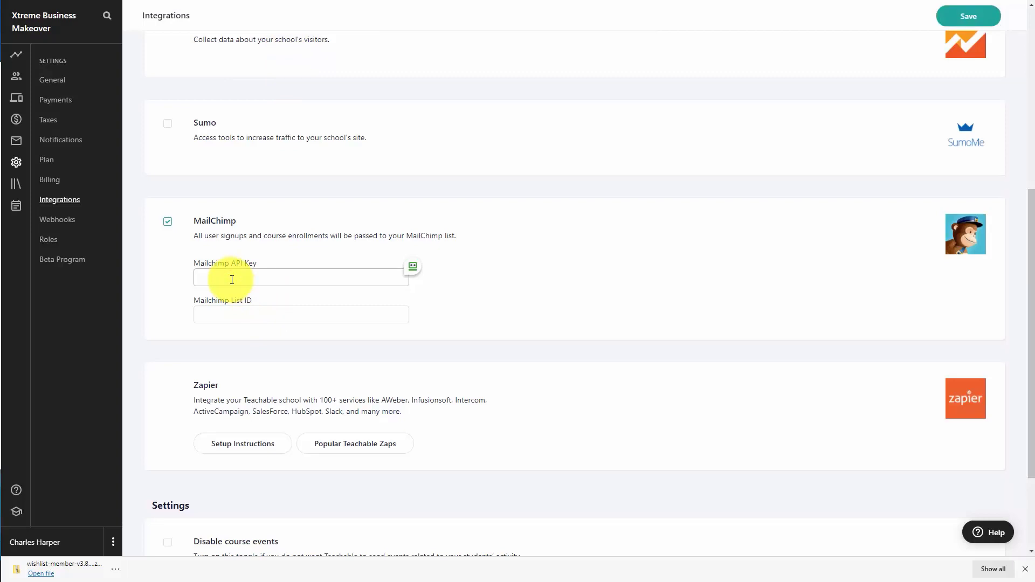
key(ctrl+v)
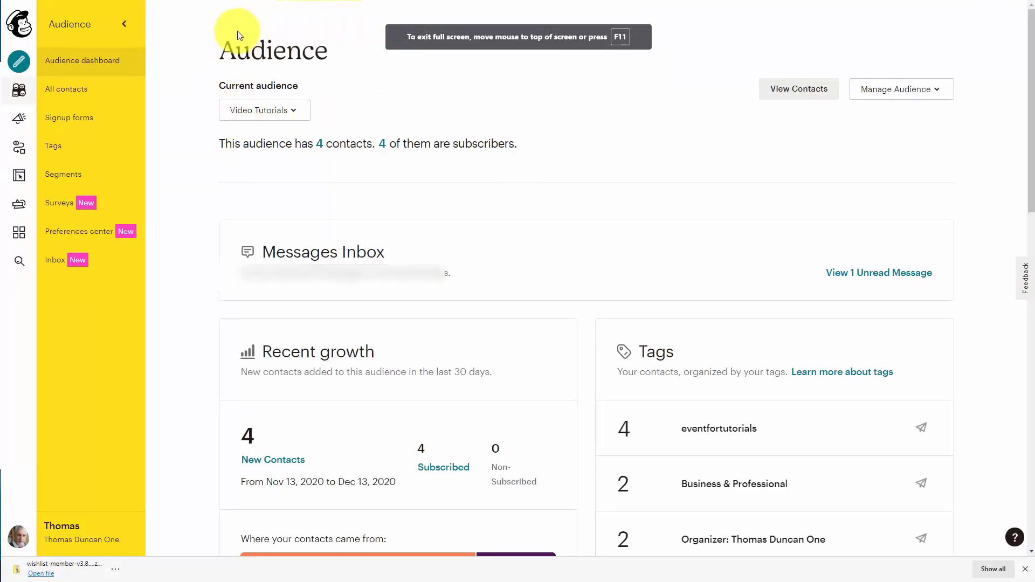
Step: Open the Video Tutorials audience's name and defaults settings in Mailchimp and select its audience ID
click(938, 93)
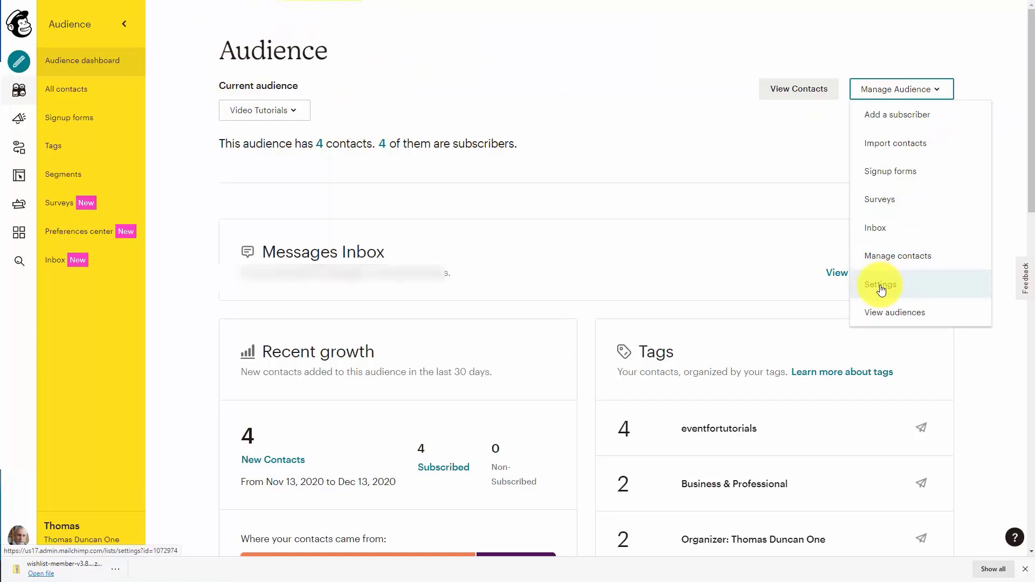
click(882, 287)
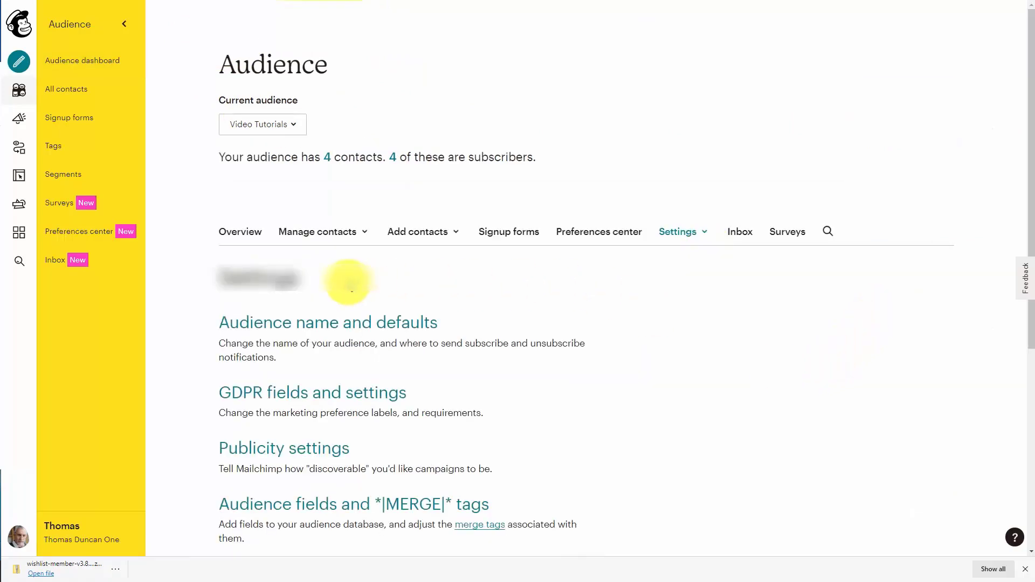
click(382, 326)
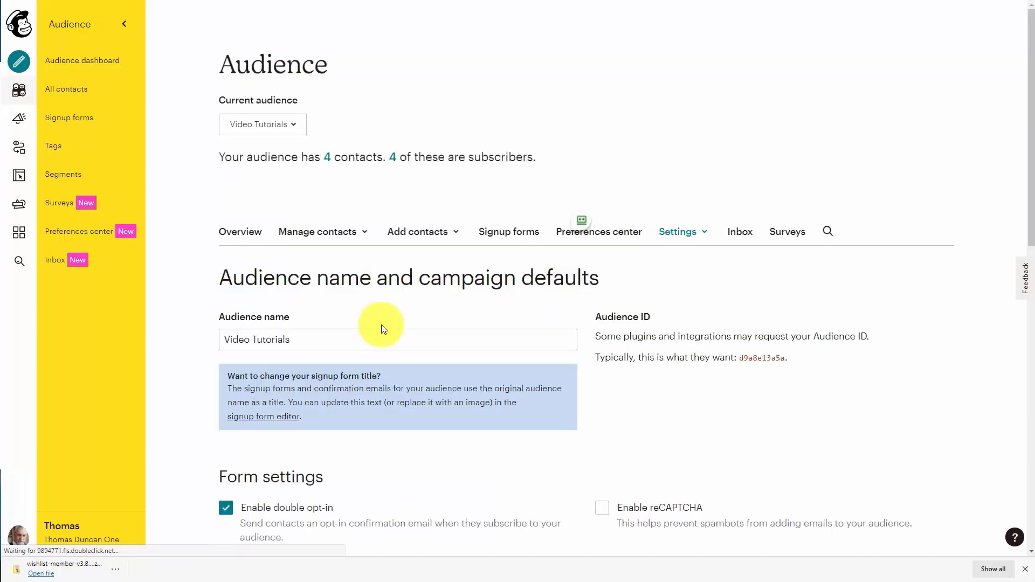
click(759, 358)
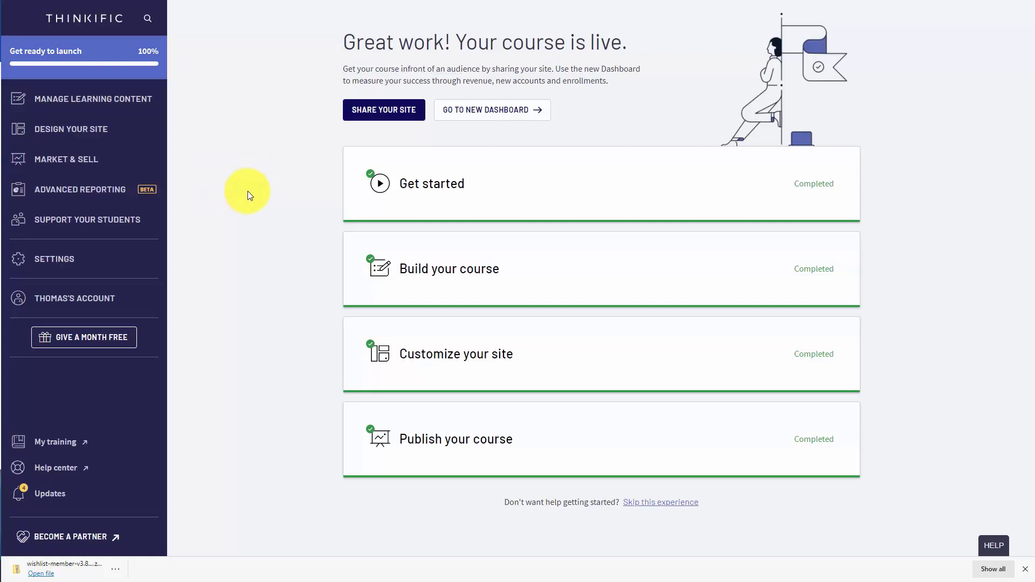
Step: Switch to Thinkific, connect the MailChimp account from its email marketing integrations, and authorize Thinkific's access
click(84, 160)
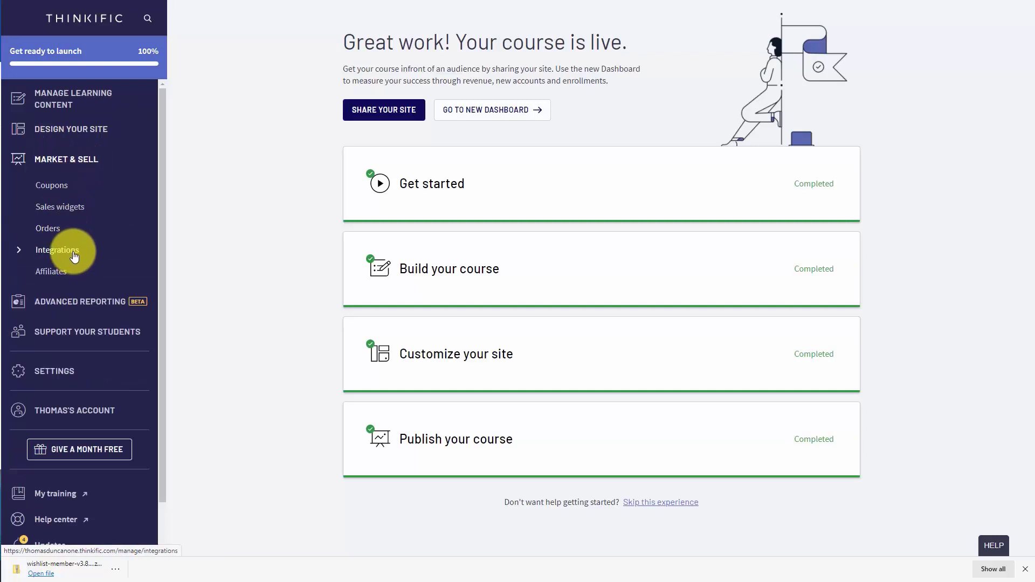
click(72, 252)
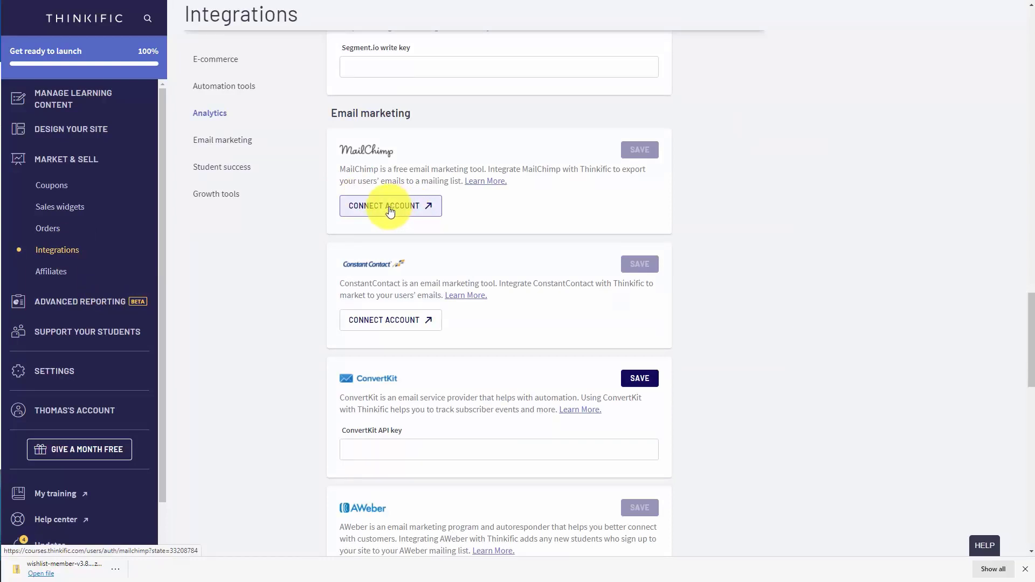
click(390, 209)
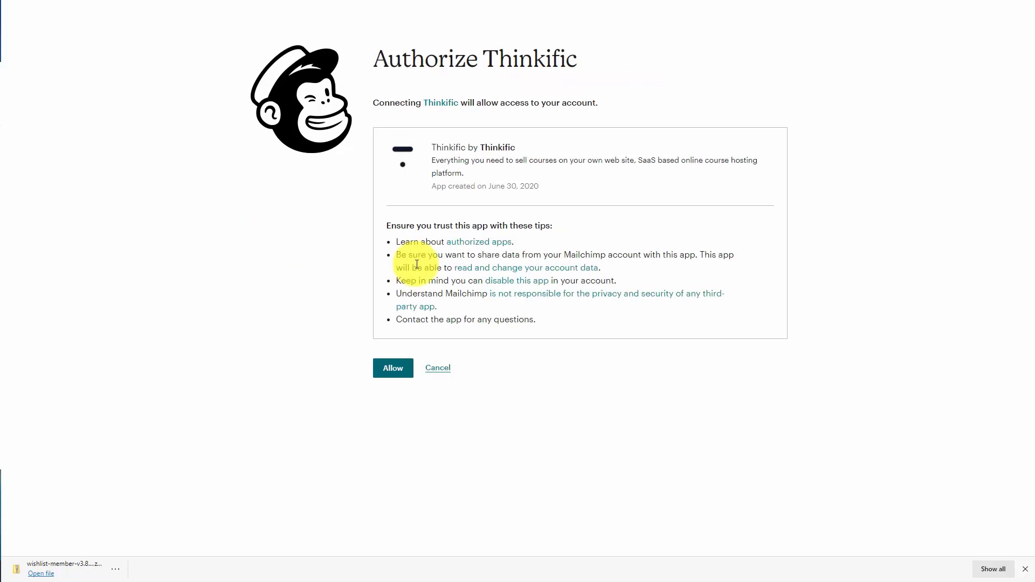
key(Return)
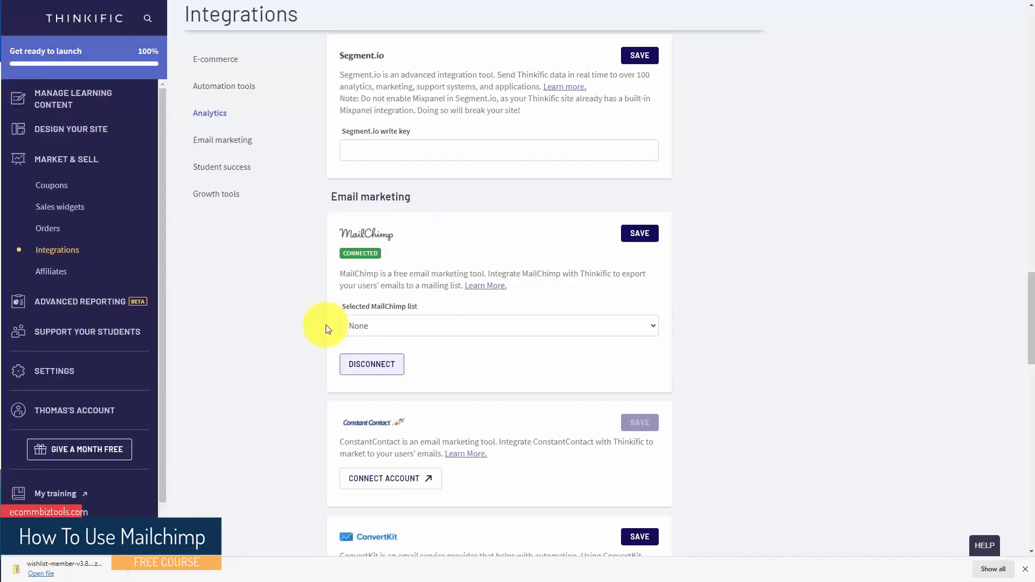
Step: Set Thinkific's selected MailChimp list to Video Tutorials and save the integration
click(504, 331)
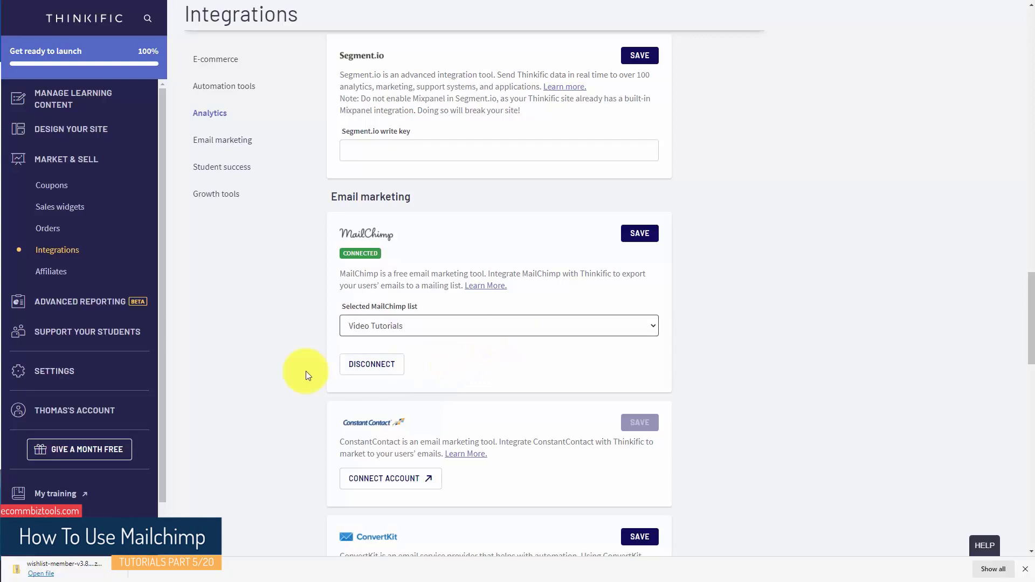
click(636, 243)
scroll(594, 279, down, 2)
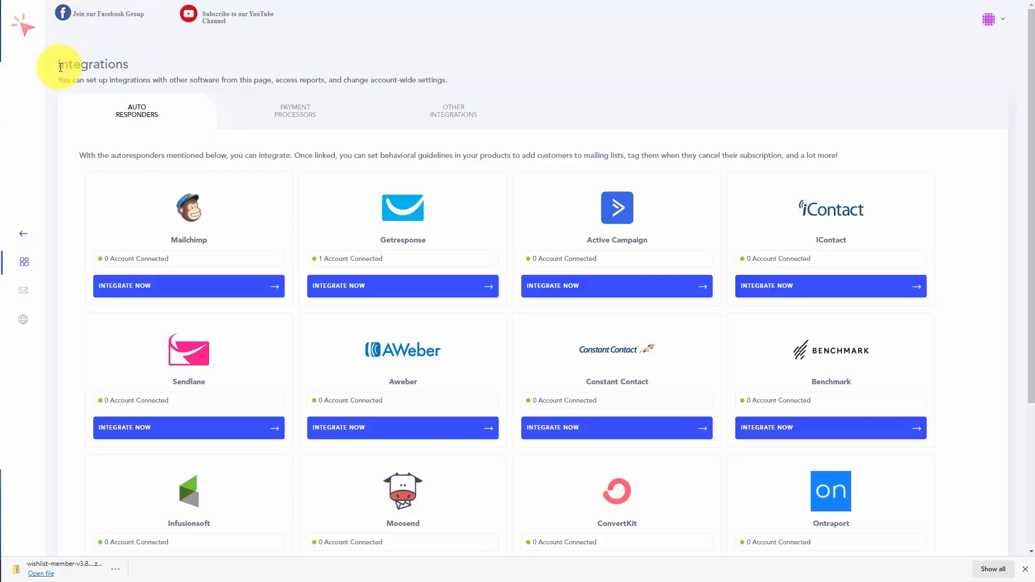
Step: Switch to CoachZippy and connect Mailchimp as an autoresponder with the app name Business School and the Mailchimp API key
click(172, 289)
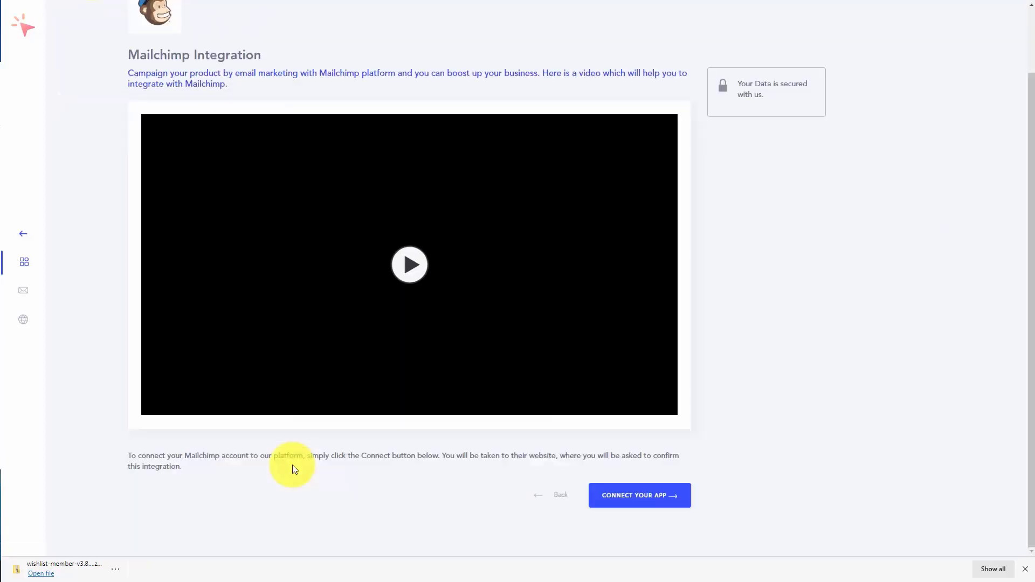
click(620, 496)
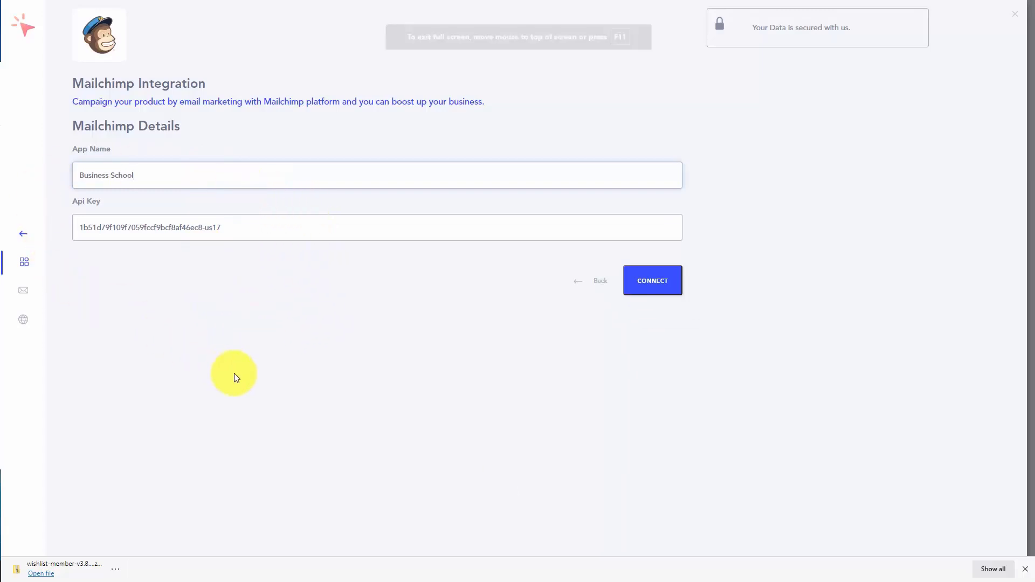
click(655, 285)
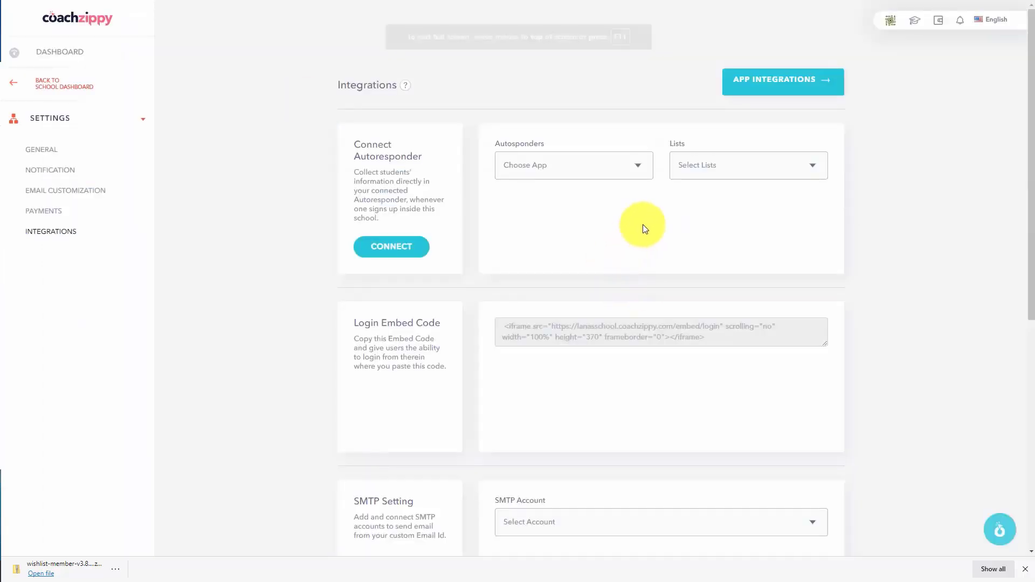
Step: Assign the Business School autoresponder and the Video Tutorials list in the CoachZippy school's integration settings
click(643, 165)
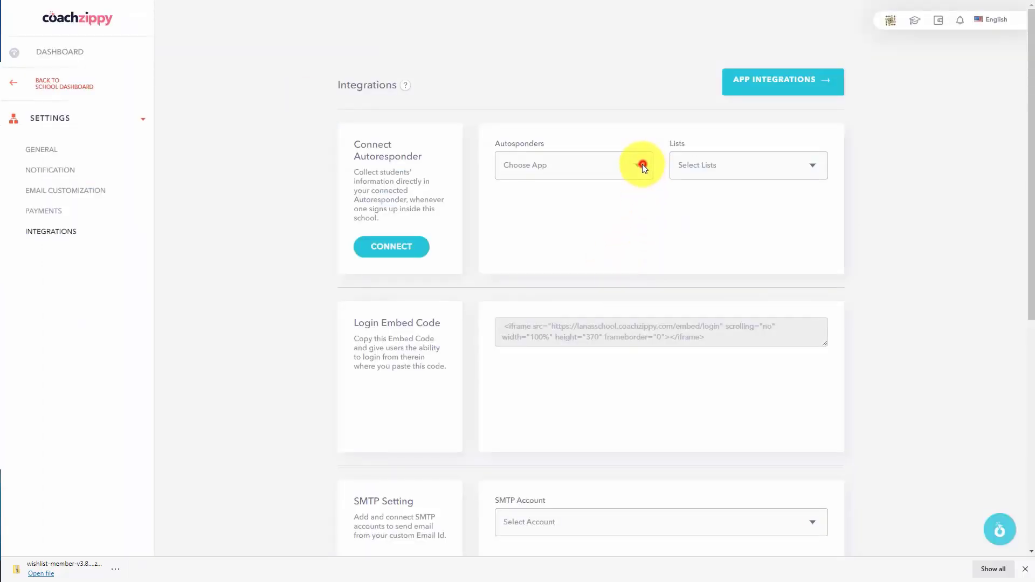
click(558, 195)
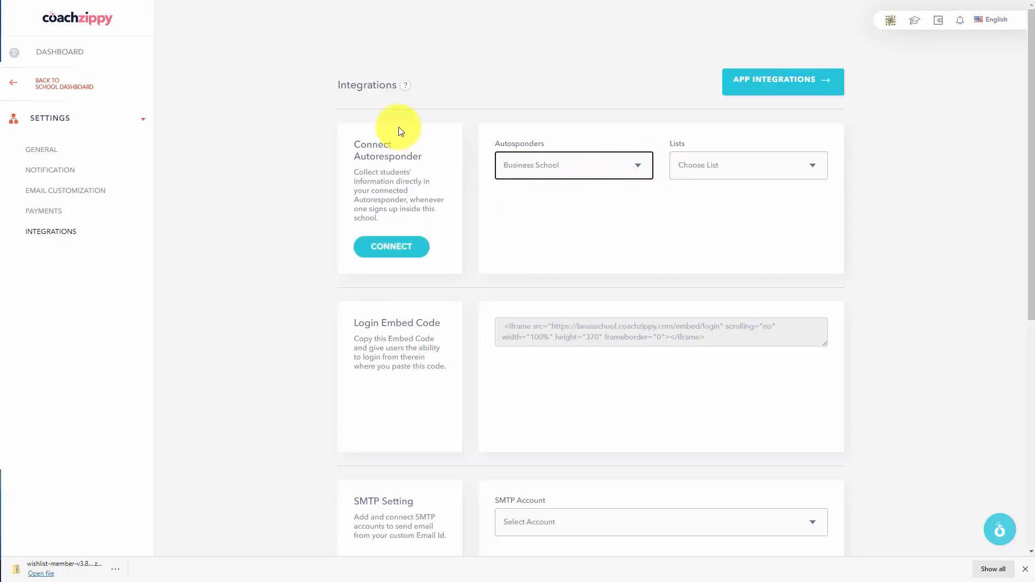
click(737, 173)
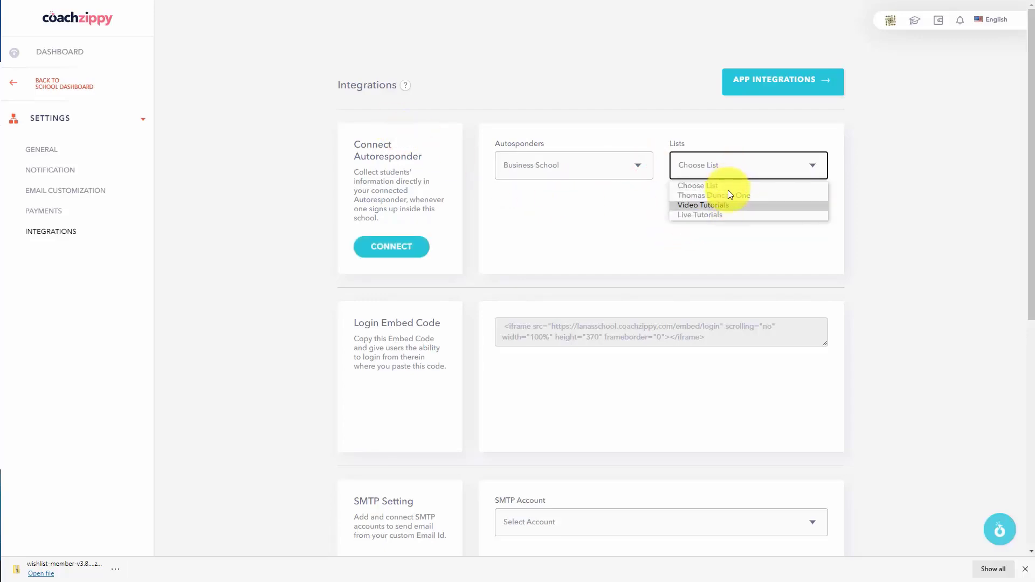
click(704, 205)
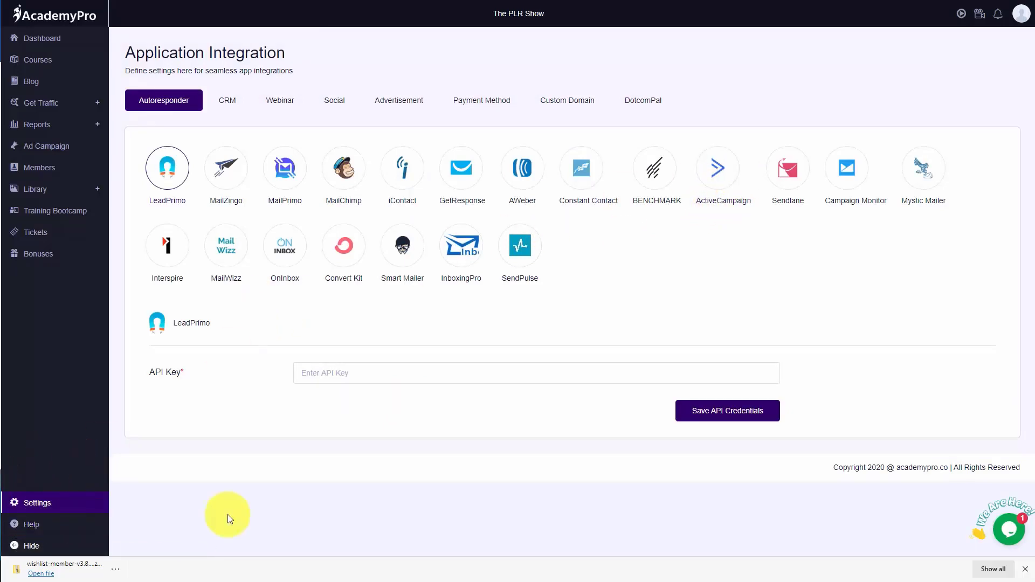
Step: Switch to AcademyPro and open the MailChimp autoresponder's API key form in the application integration settings
click(343, 172)
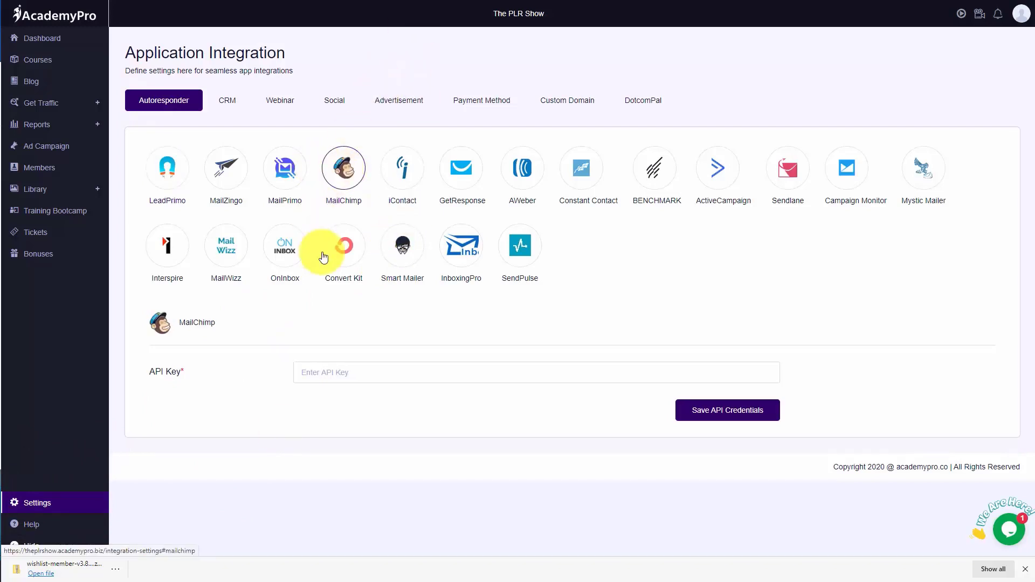
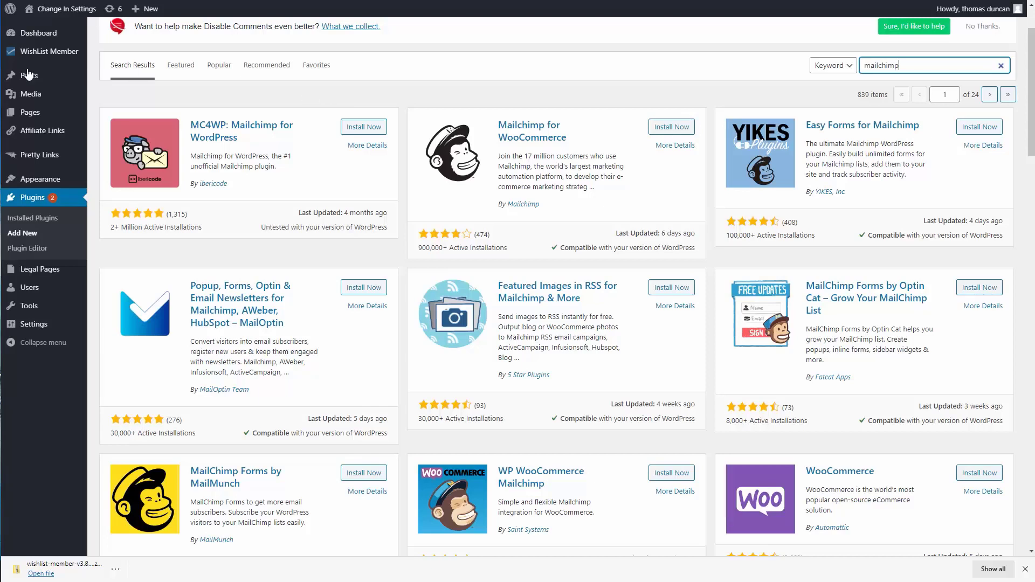
Step: Switch to WordPress and activate the MailChimp email provider integration in WishList Member's setup
mouse_move(46, 55)
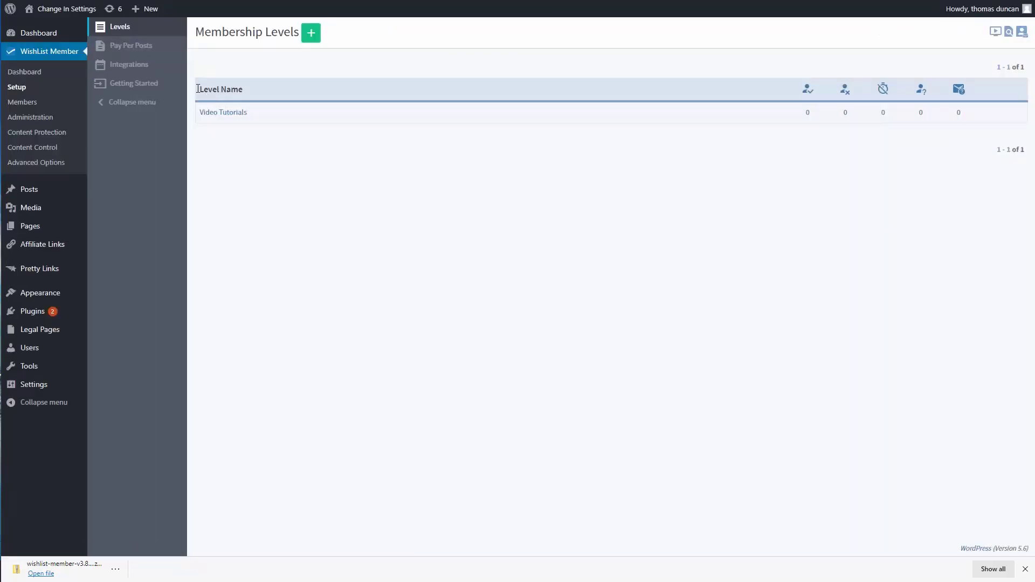
click(129, 65)
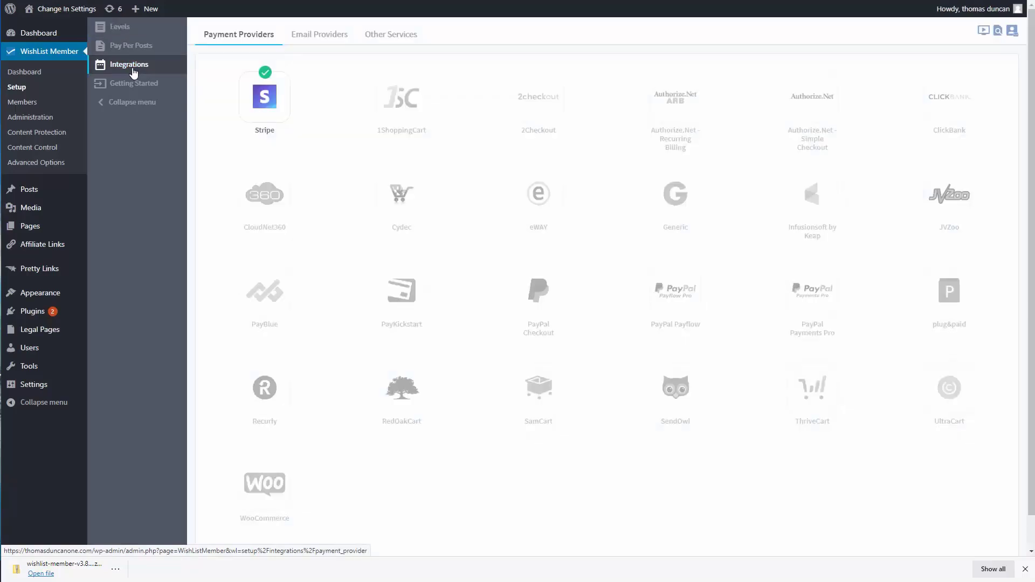
click(324, 36)
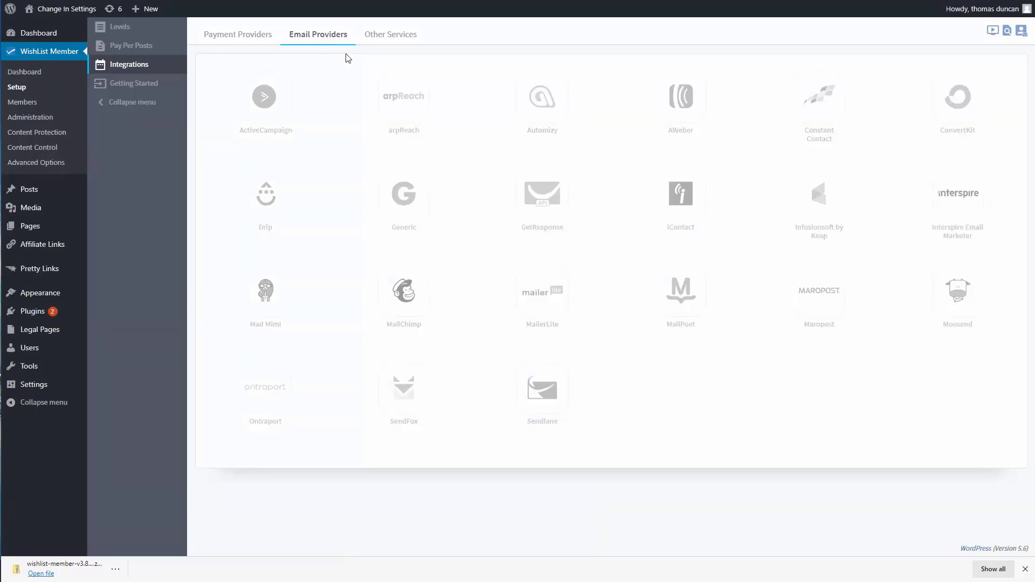
click(426, 195)
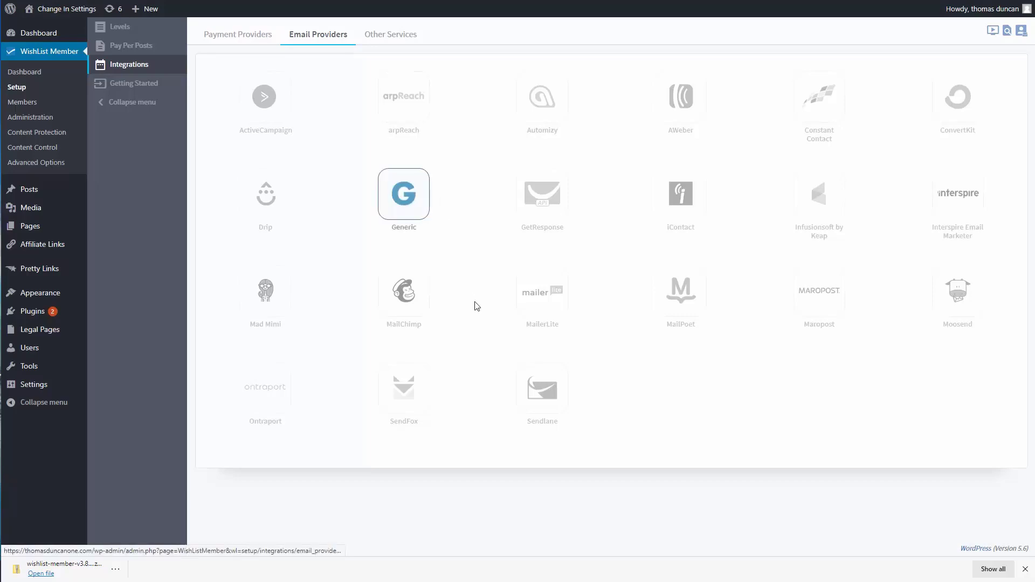
click(397, 294)
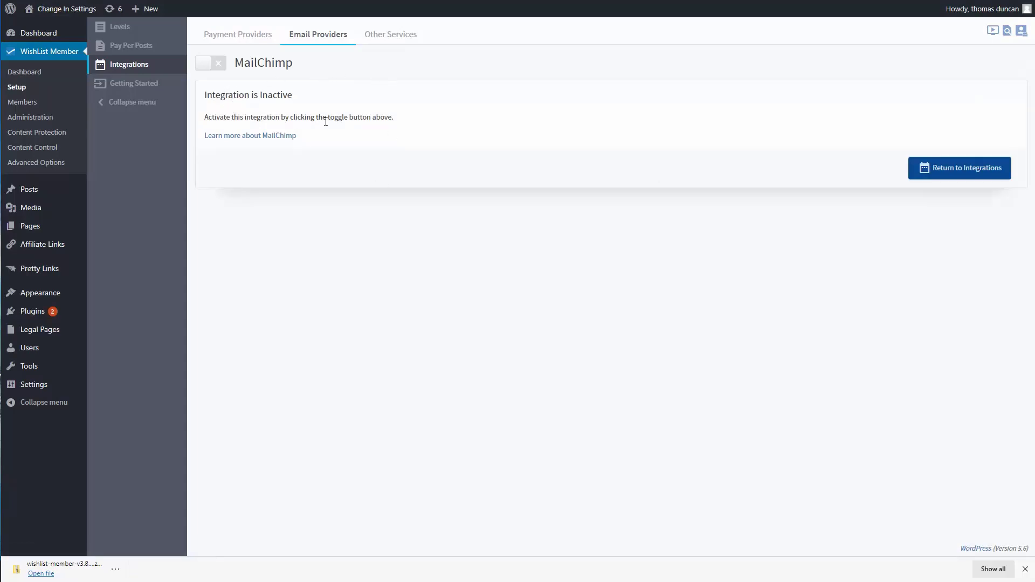
click(222, 67)
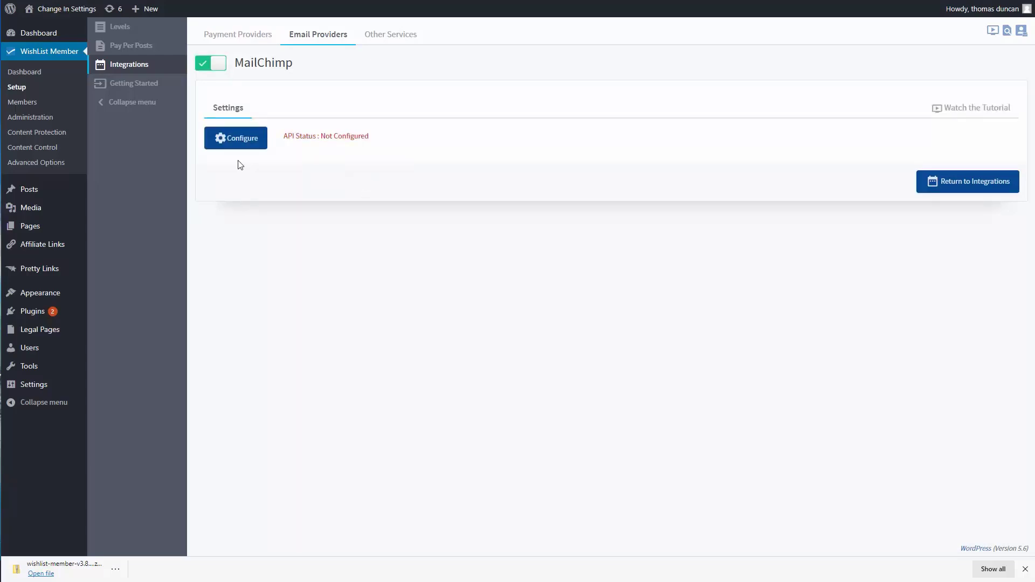
Step: Configure the MailChimp API connection and assign the Video Tutorials email list to the Video Tutorials membership level
click(250, 143)
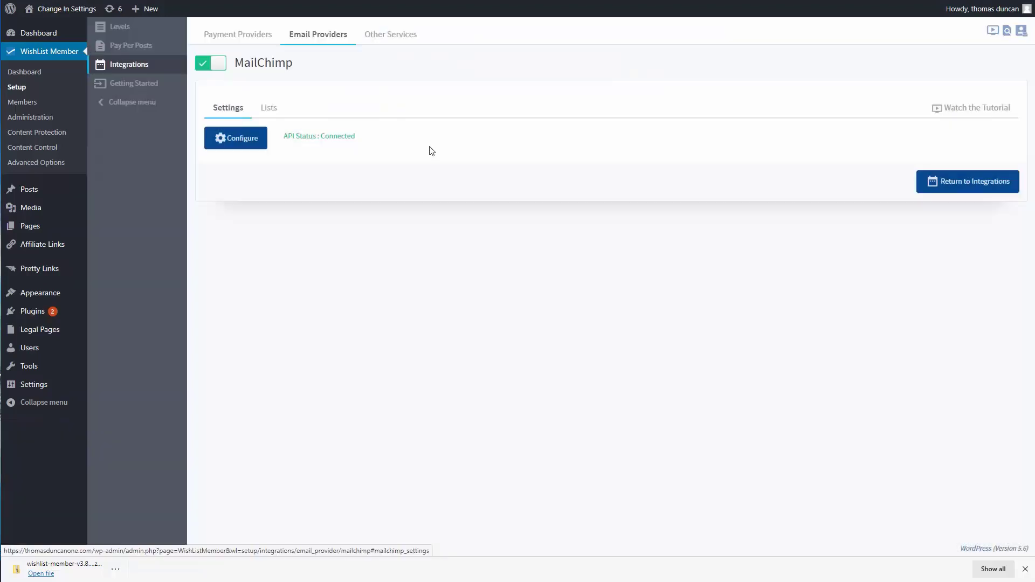
click(269, 108)
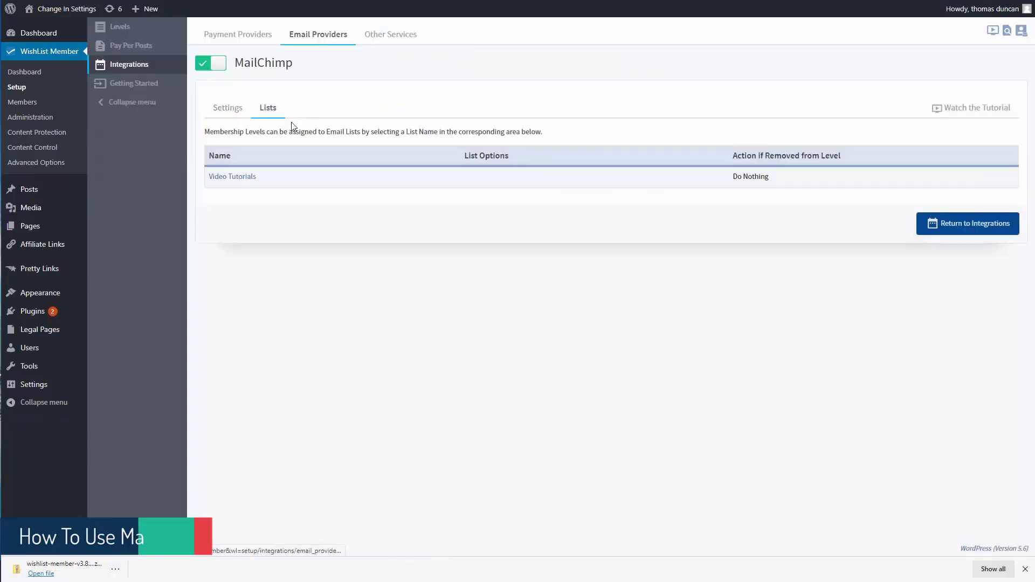
click(280, 183)
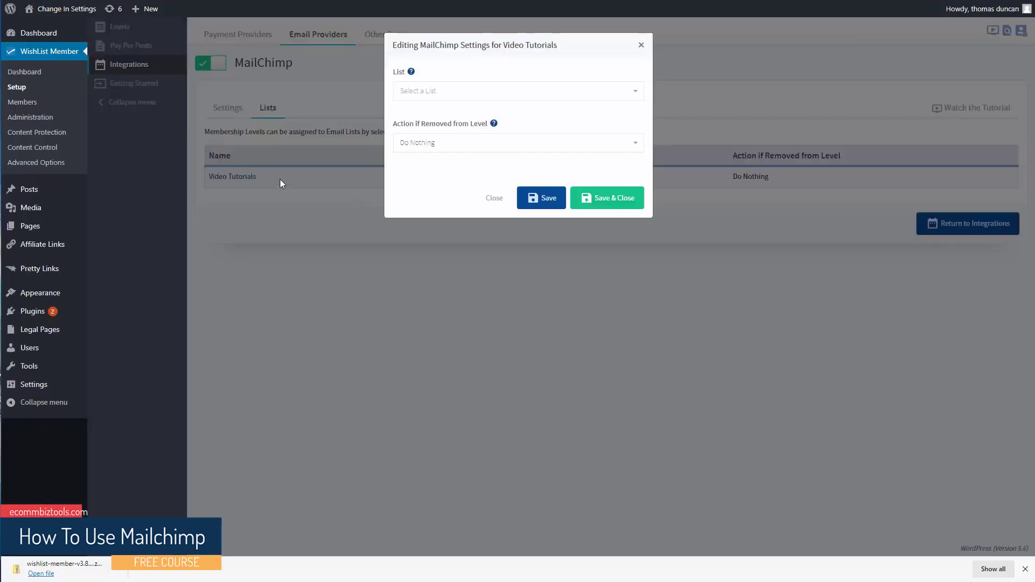
click(515, 100)
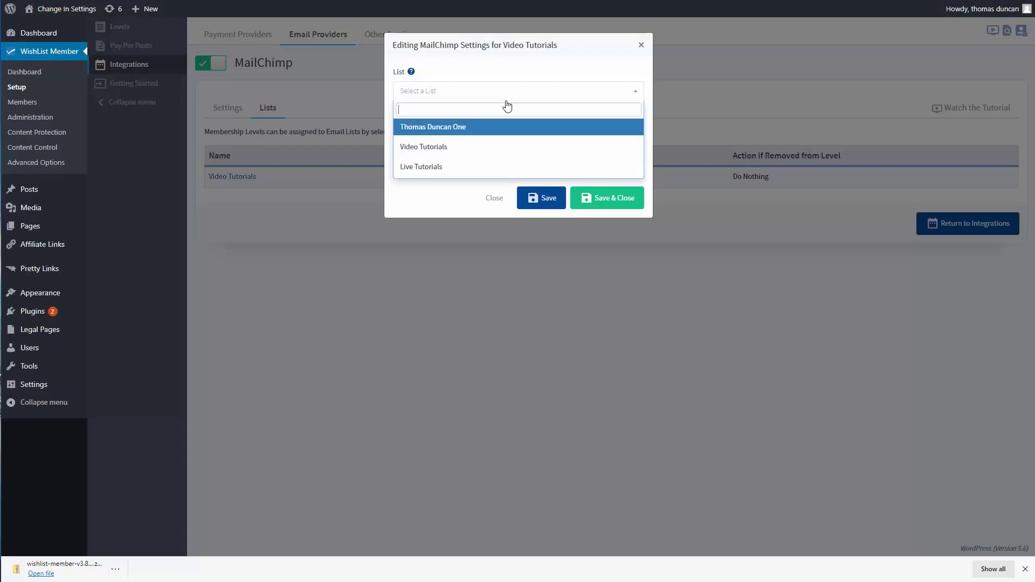
click(427, 147)
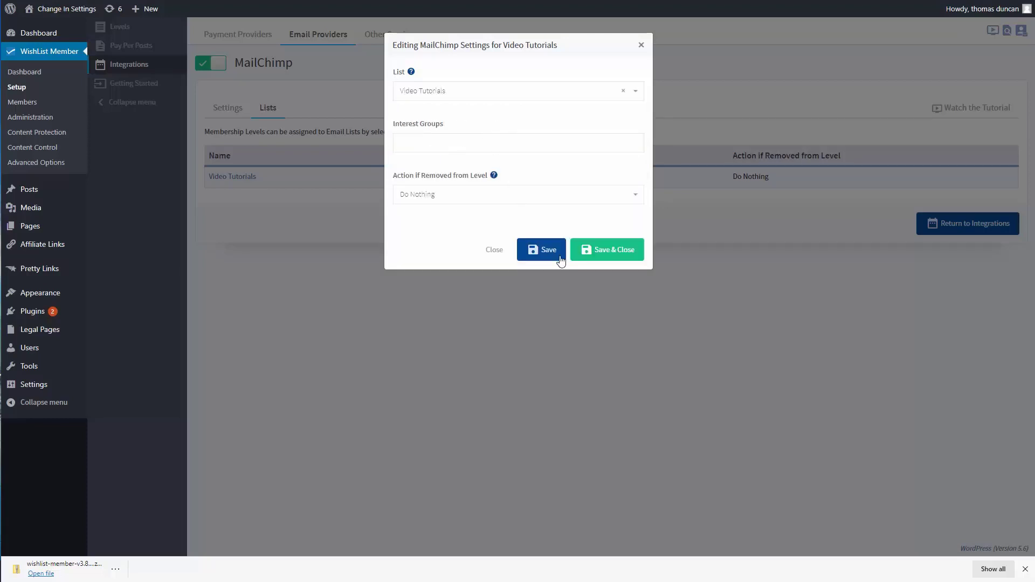
click(610, 251)
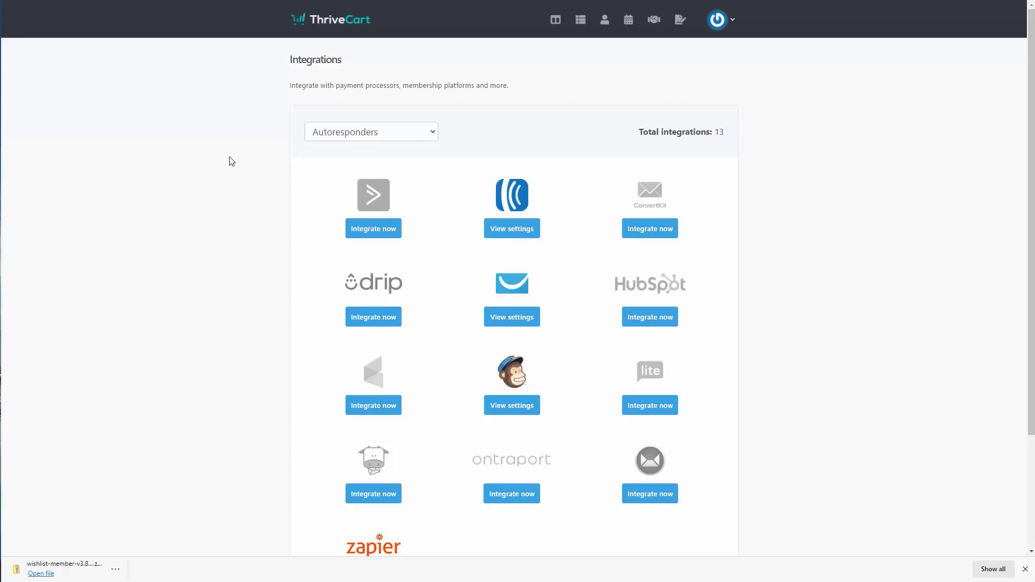
Step: Switch to ThriveCart and authorise its autoresponder integration to access the MailChimp account
scroll(231, 161, down, 2)
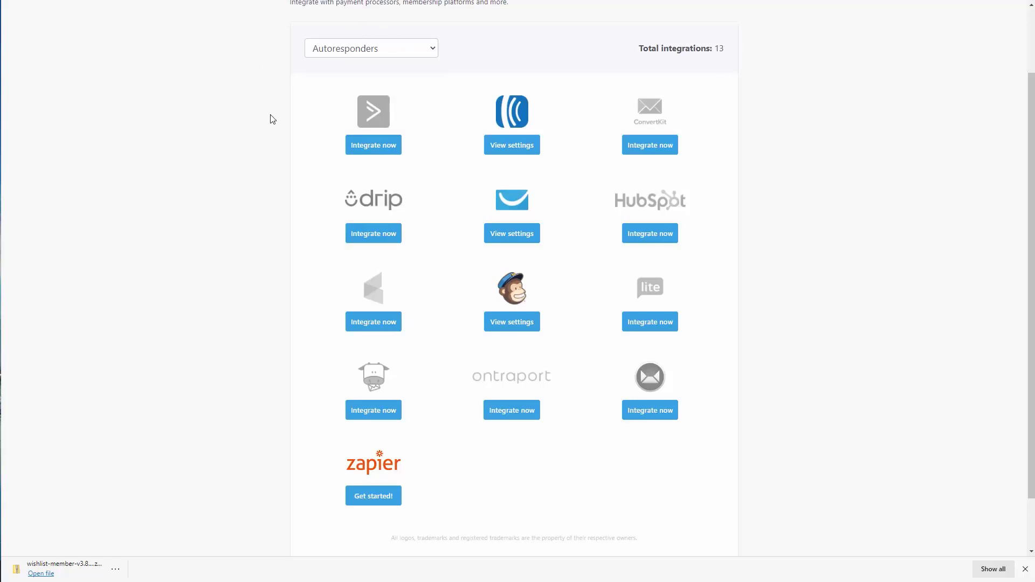
scroll(266, 136, up, 2)
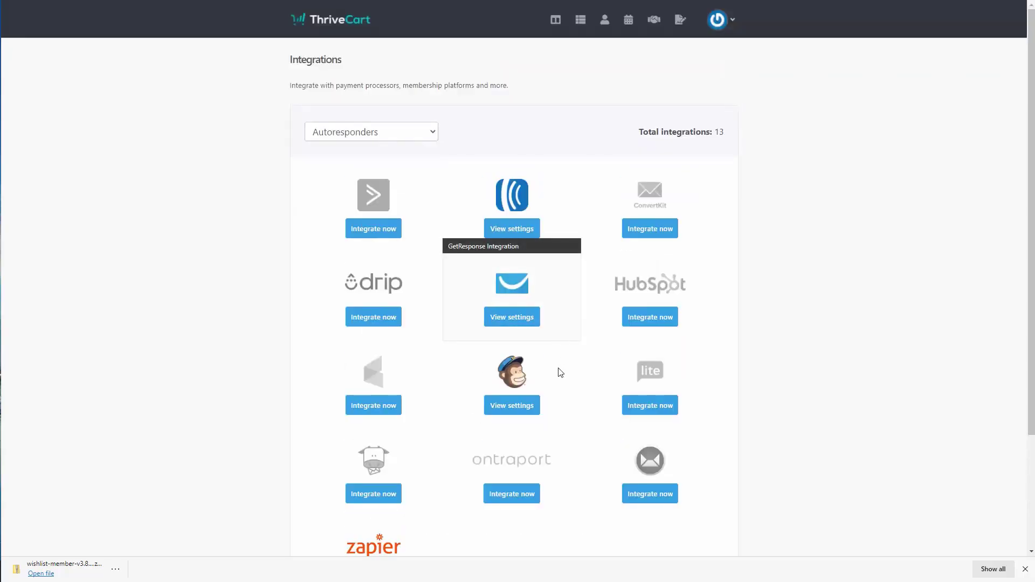
click(512, 408)
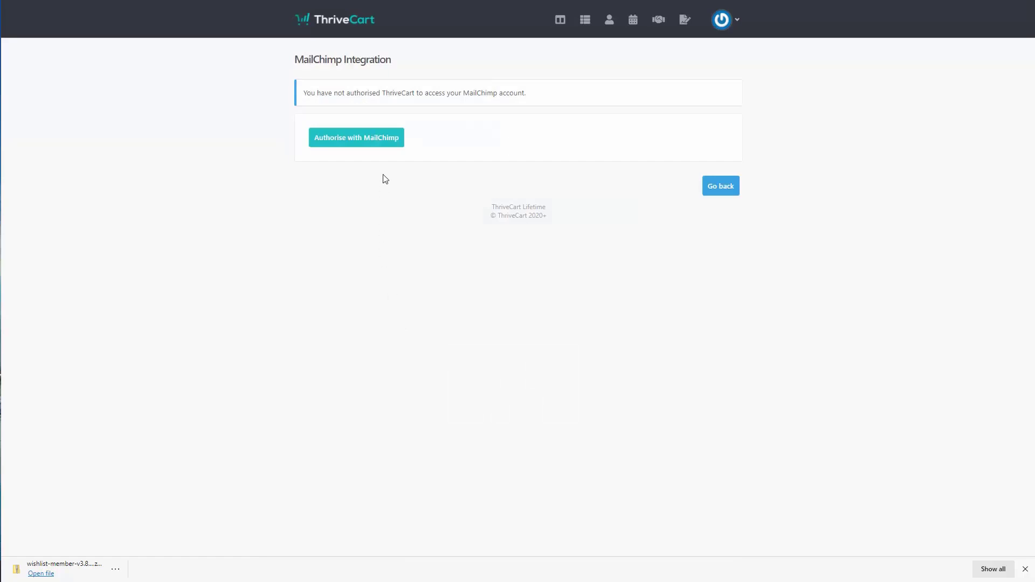
click(368, 141)
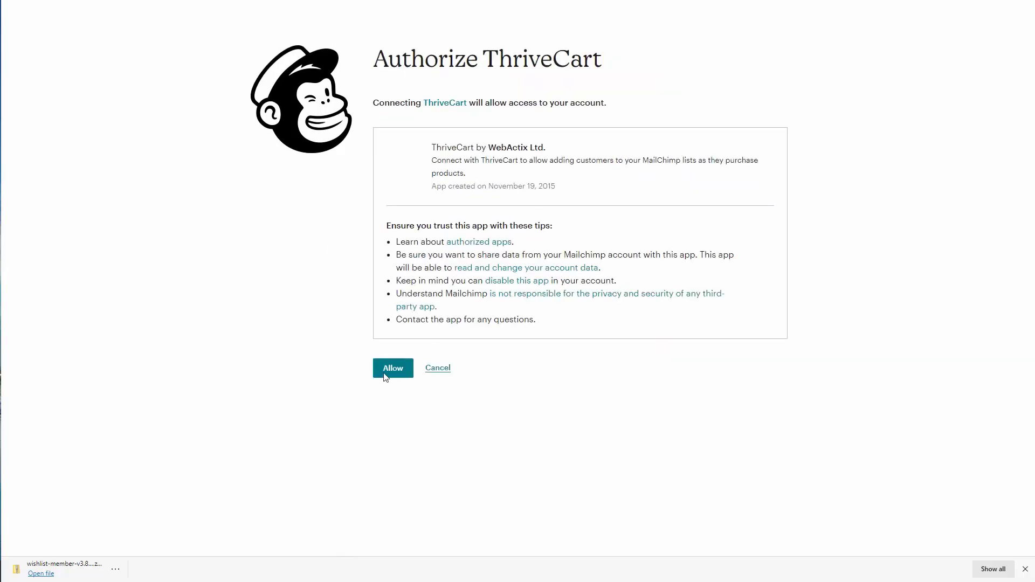
click(388, 372)
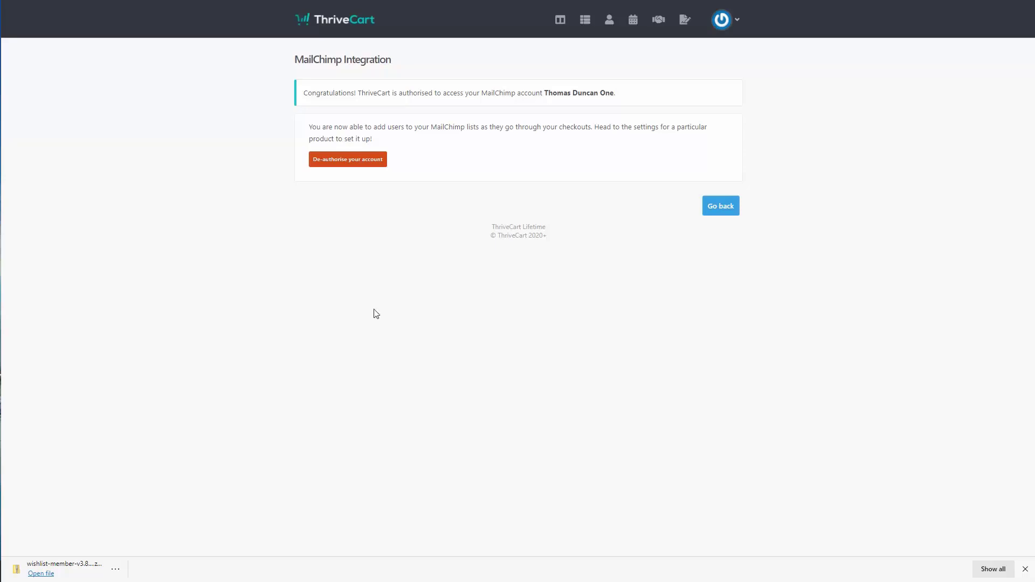
key(ctrl+w)
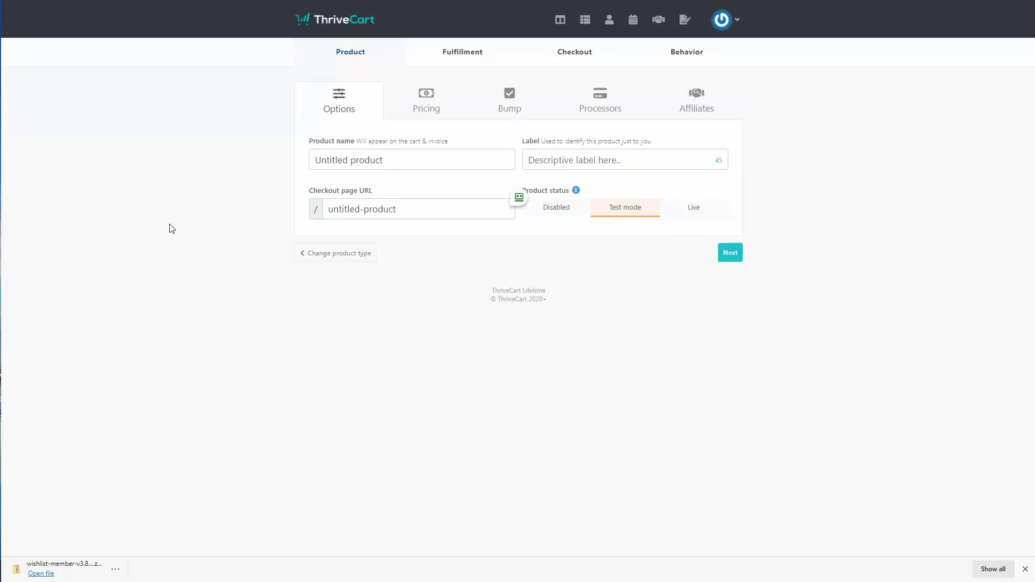
Step: Add a behavior rule to the untitled product that uses MailChimp to add main product buyers to the Video Tutorials list
click(686, 54)
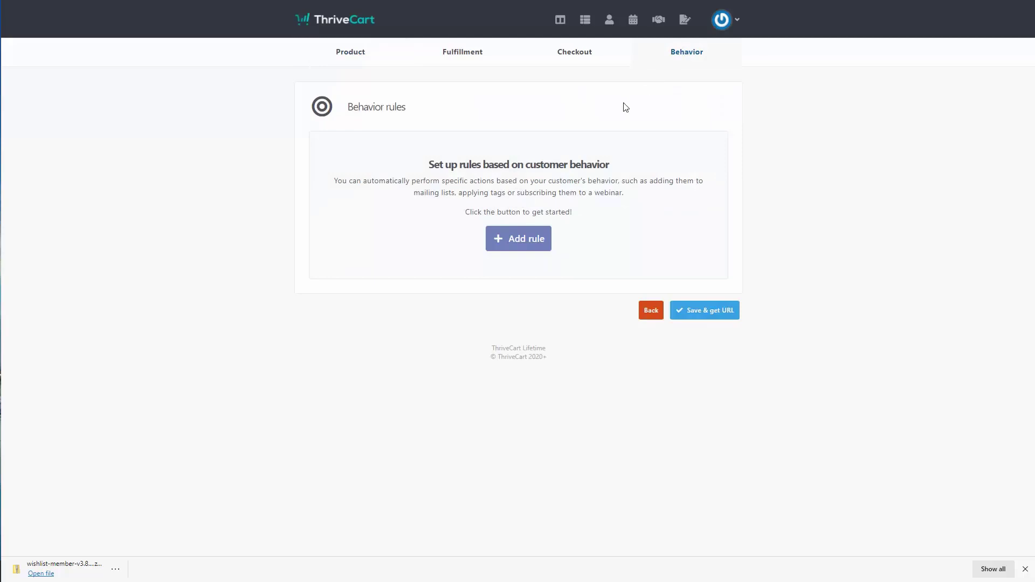
click(530, 244)
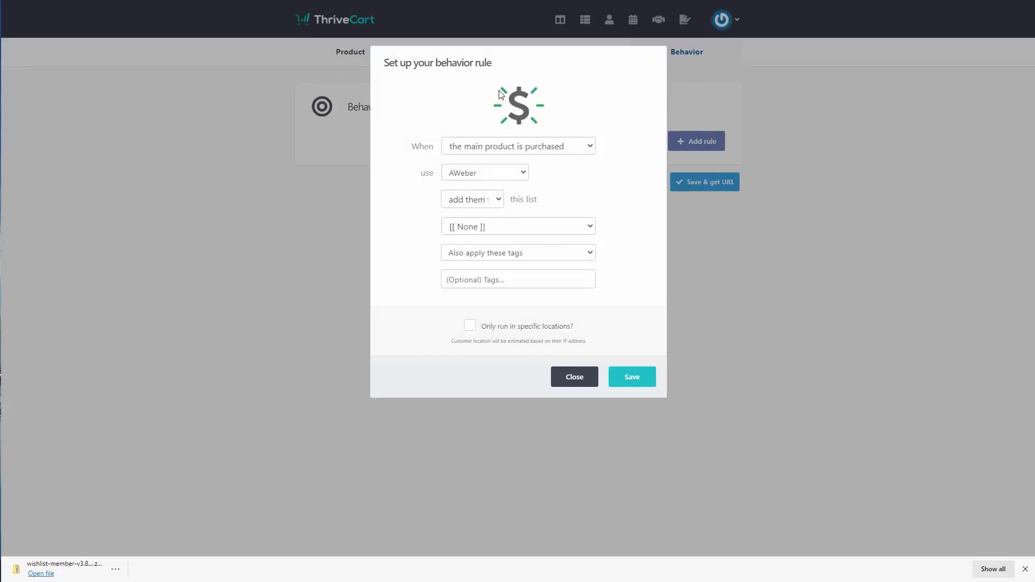
click(521, 172)
click(467, 231)
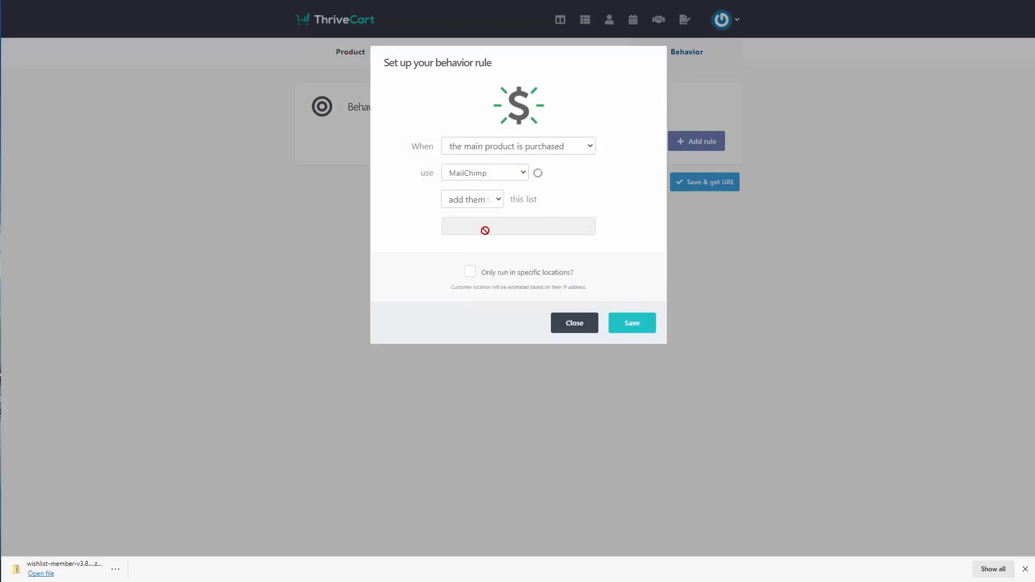
click(500, 201)
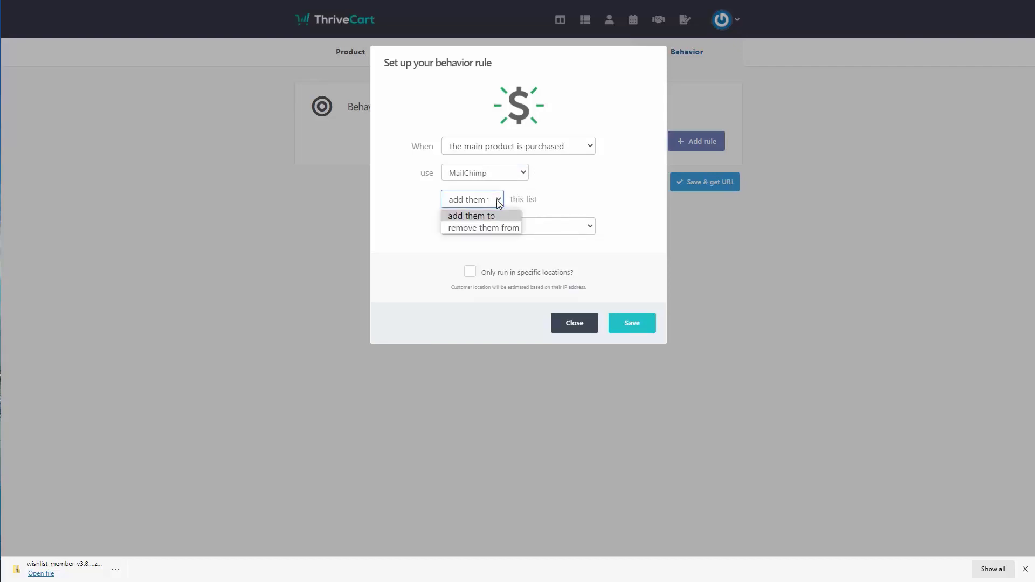
click(484, 215)
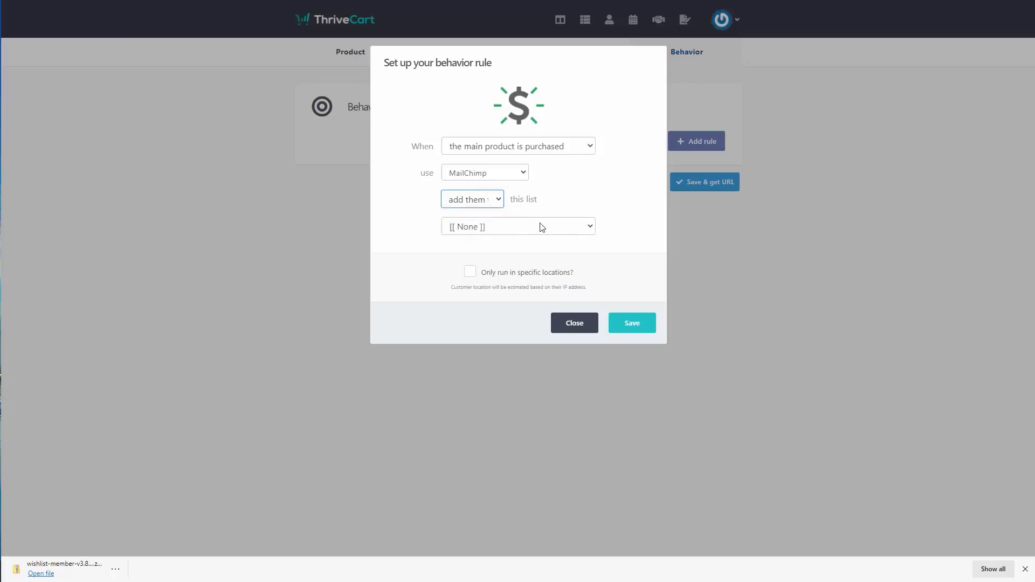
click(564, 230)
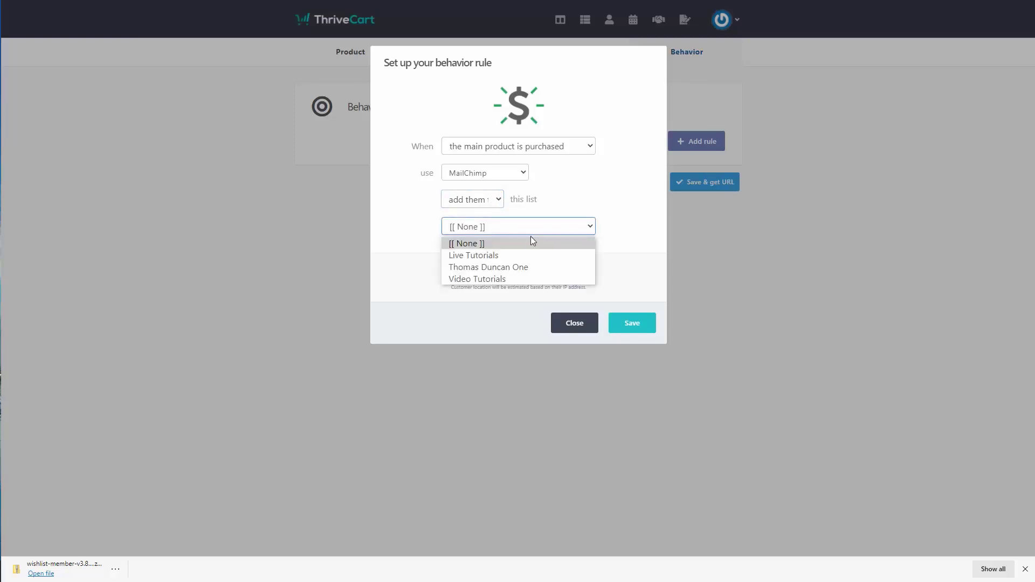
click(489, 280)
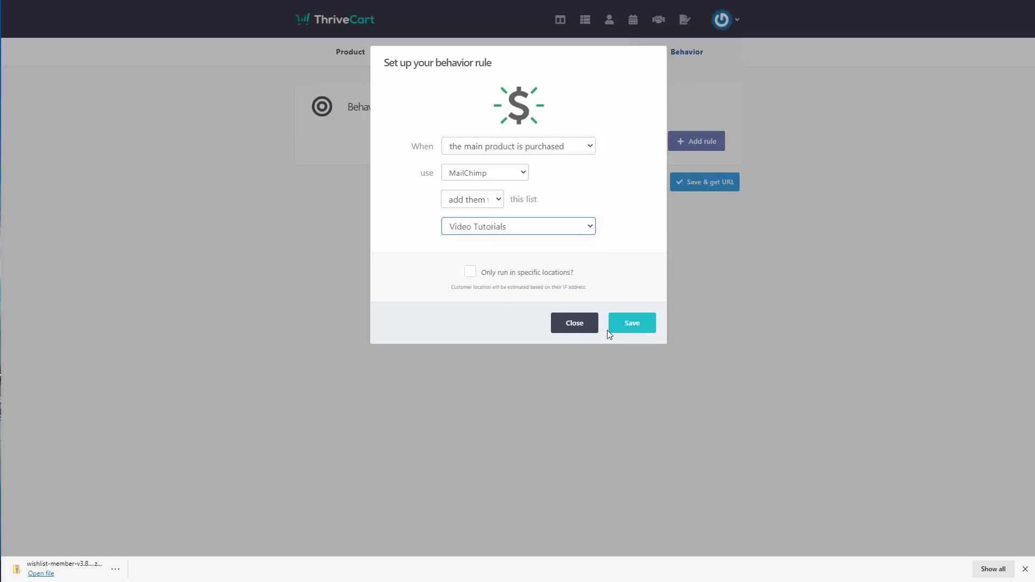
click(626, 326)
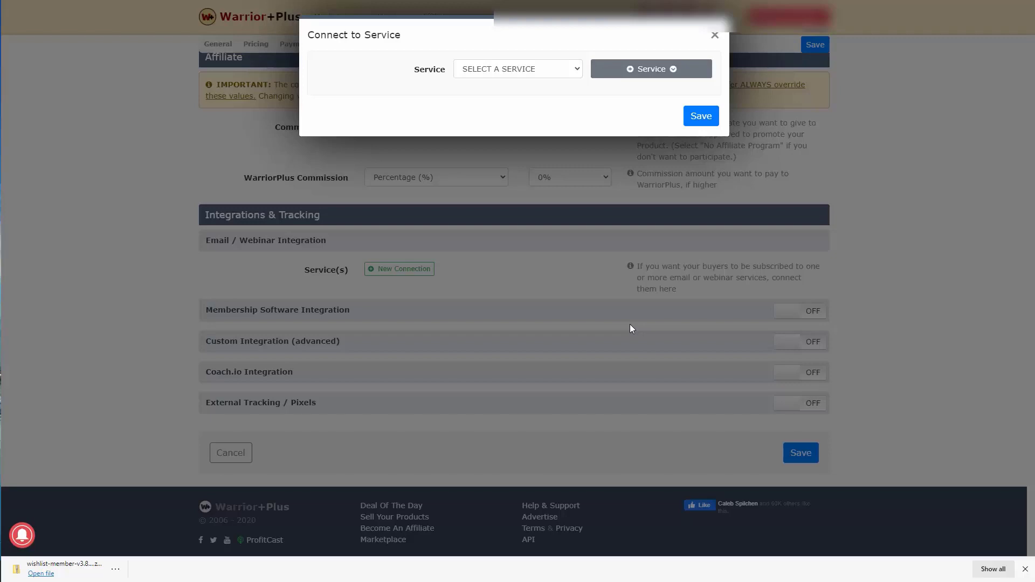
Step: Switch to Warrior+Plus and add MailChimp as a new service, allowing WarriorPlus access to the Mailchimp account
click(667, 76)
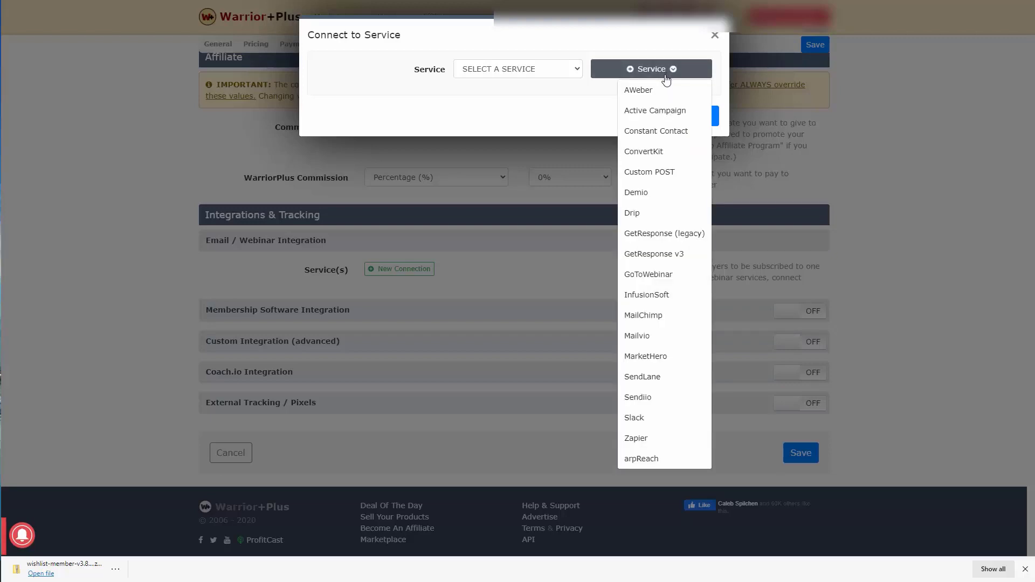
click(638, 317)
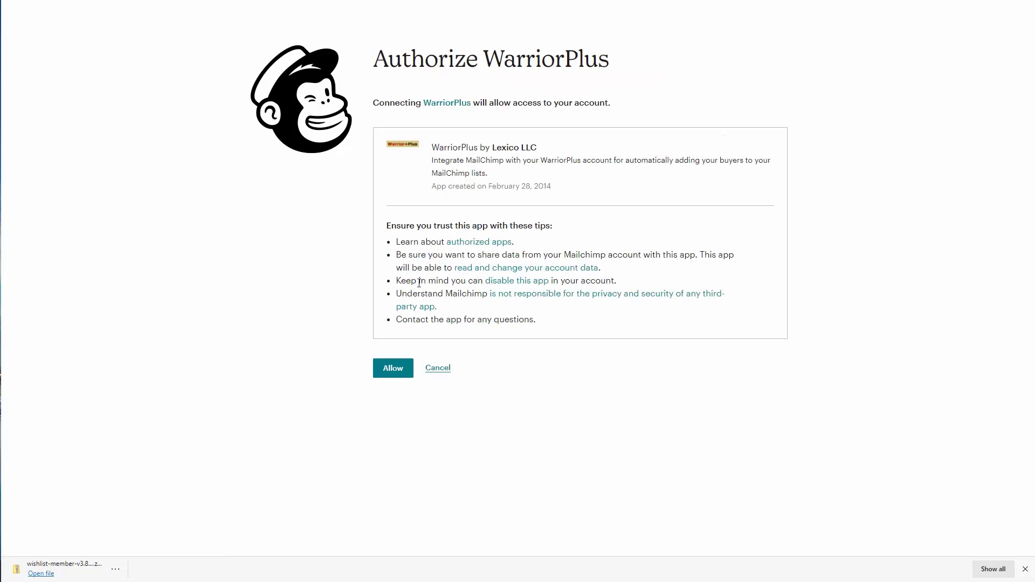
click(389, 371)
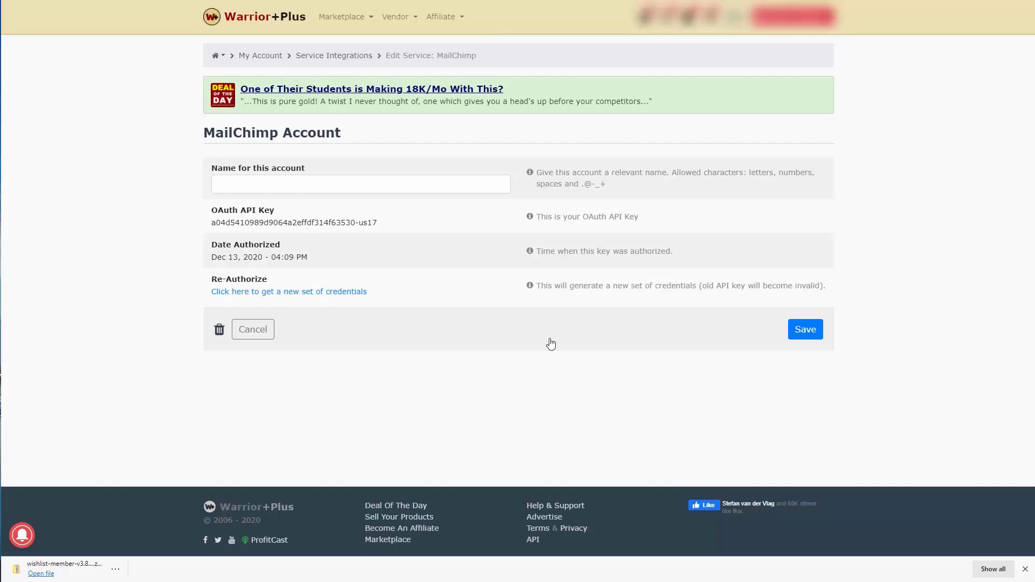
key(ctrl+w)
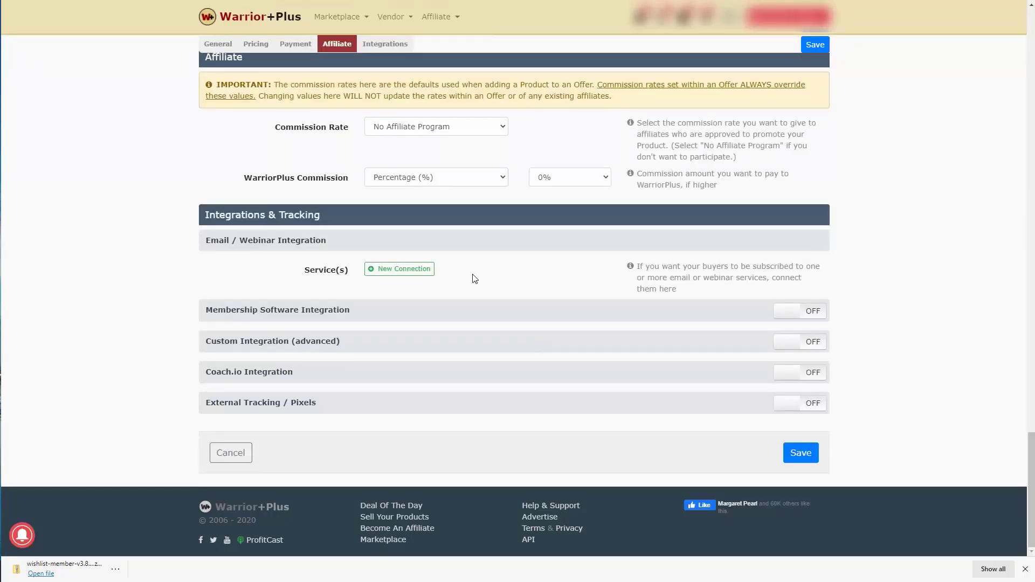
Step: Connect the product's email integration to the authorized MailChimp account with the Video Tutorials list and save it
click(405, 272)
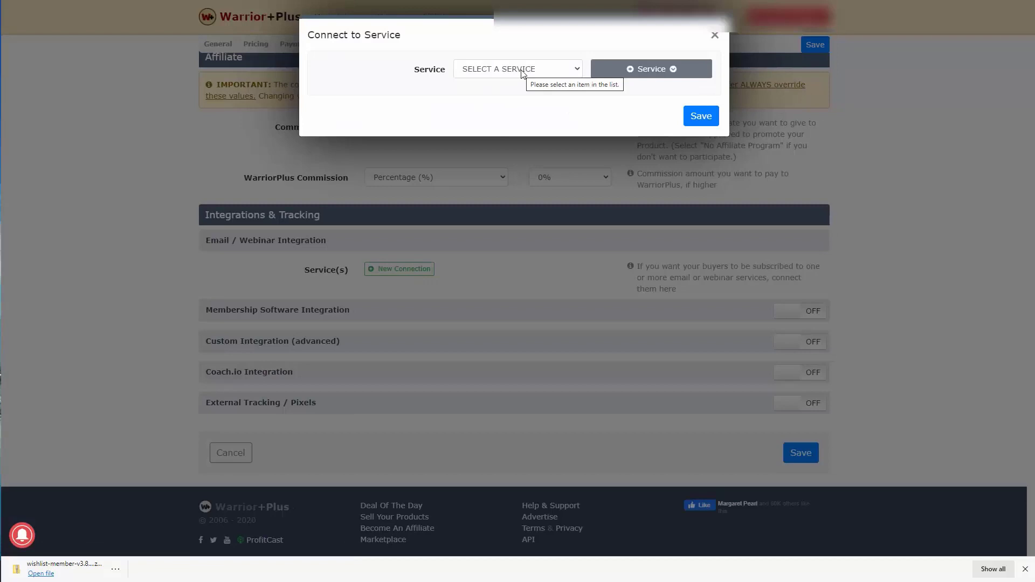
click(523, 69)
click(529, 212)
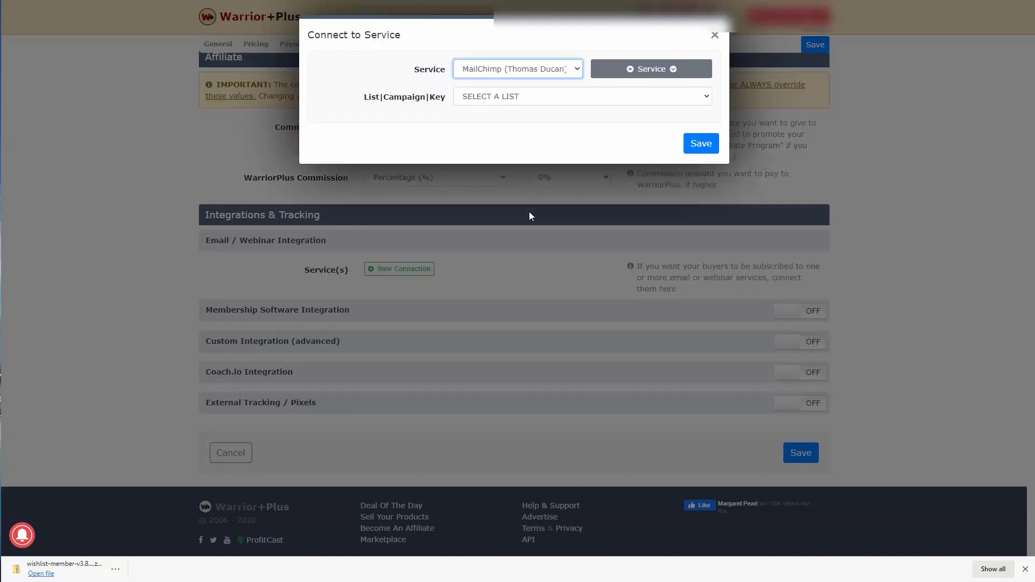
click(562, 98)
click(527, 142)
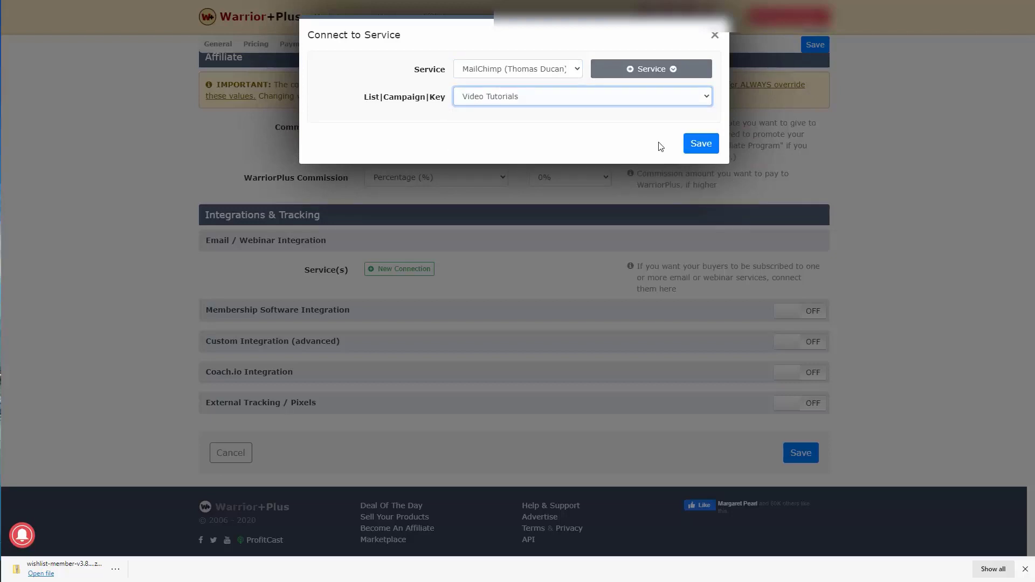
click(696, 150)
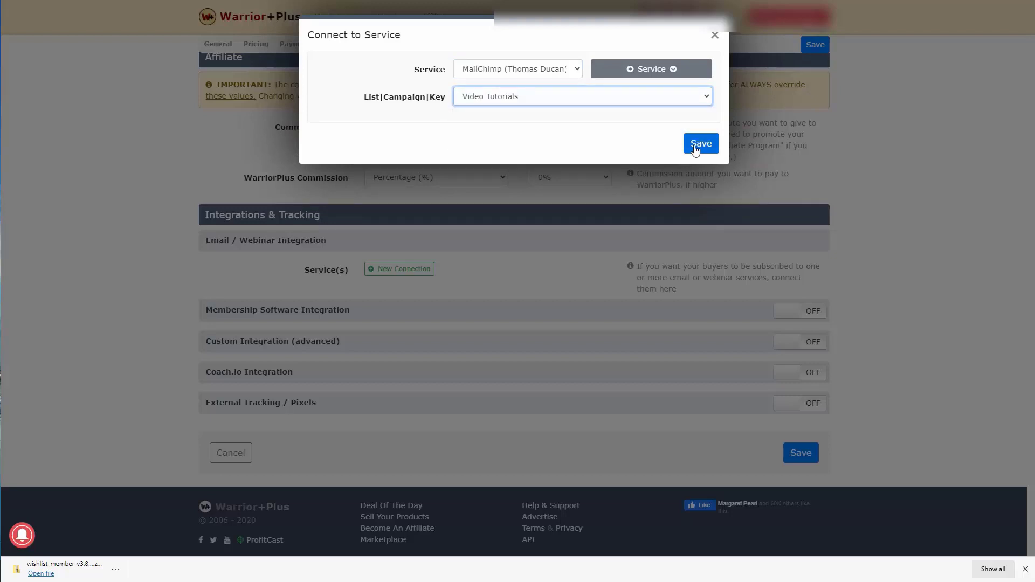